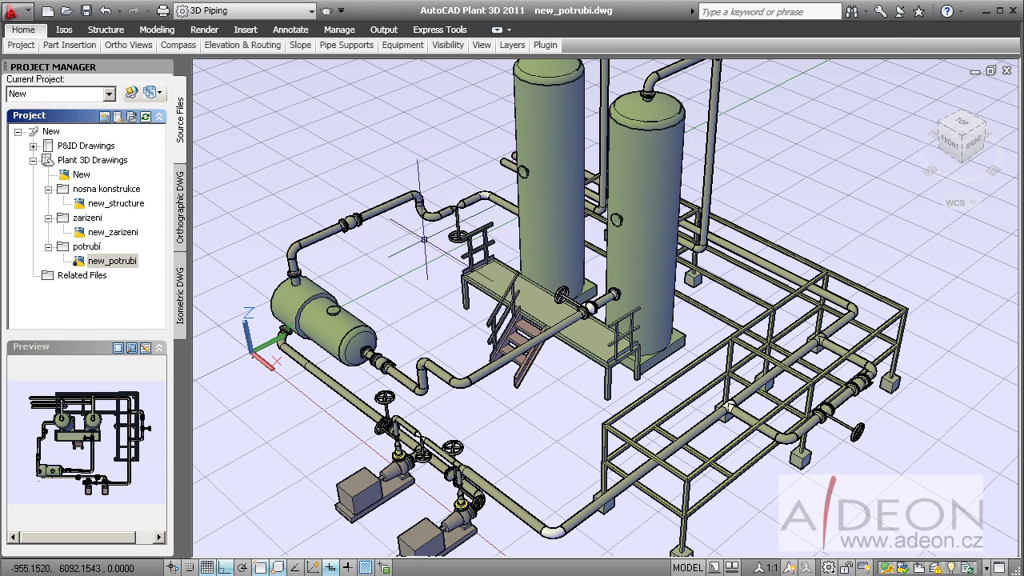
Step: Switch the piping model to the top view and window-zoom around the piping layout
left_click(964, 120)
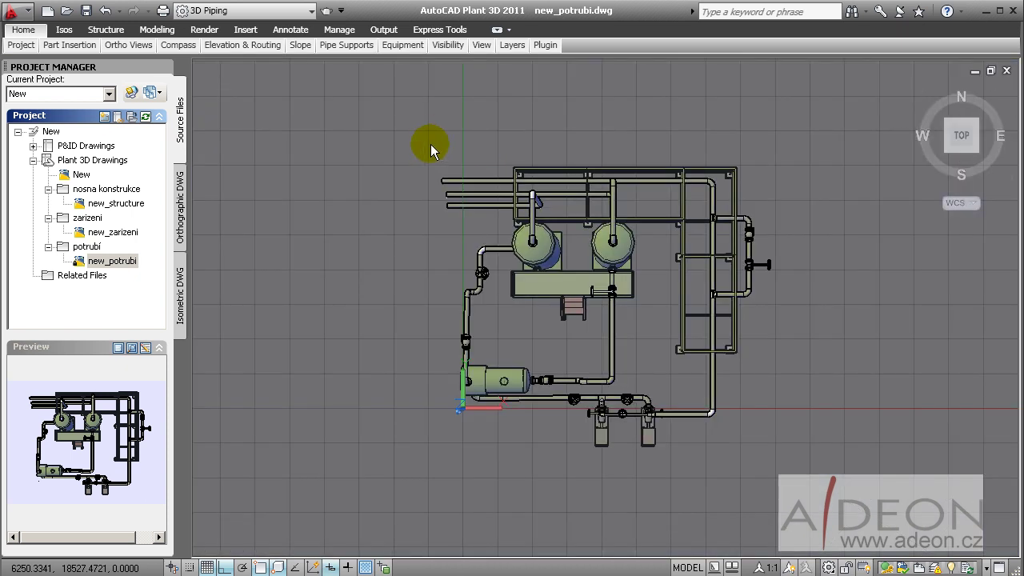
type("zoom")
key("Return")
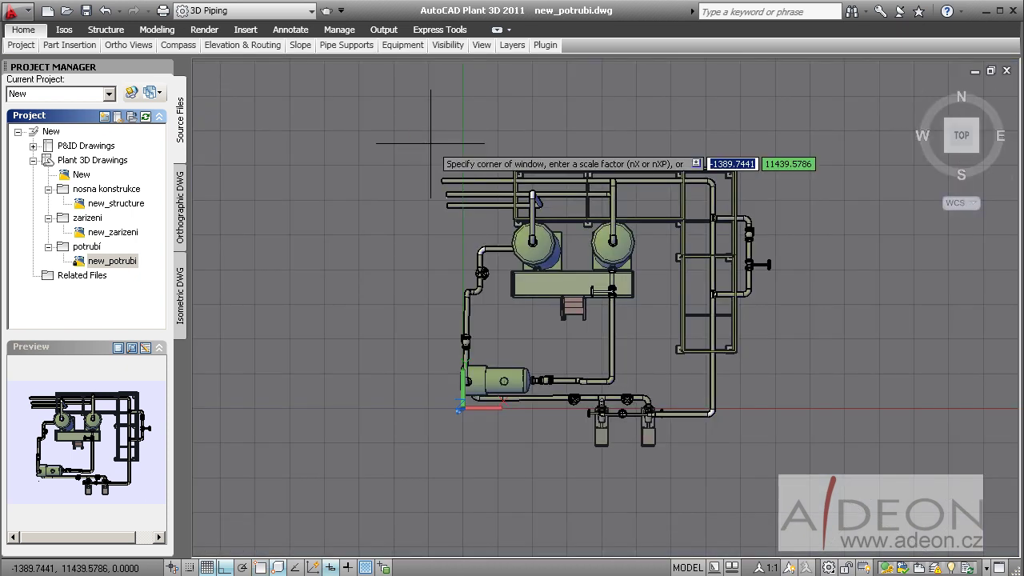
left_click(419, 139)
left_click(766, 456)
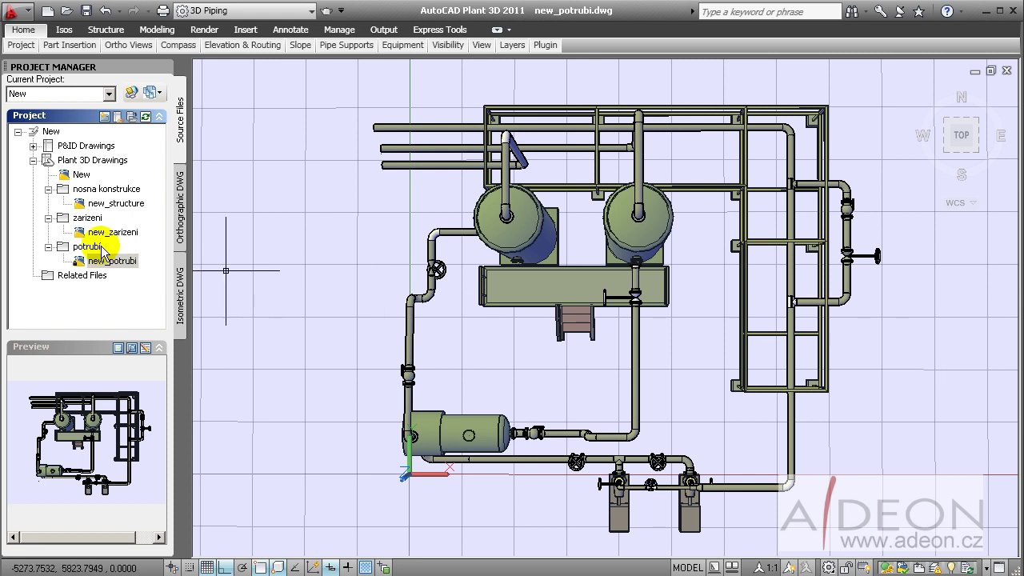
Step: Open new_structure.dwg from the Project Manager and view the steel frame from the top
left_click(107, 204)
double_click(106, 204)
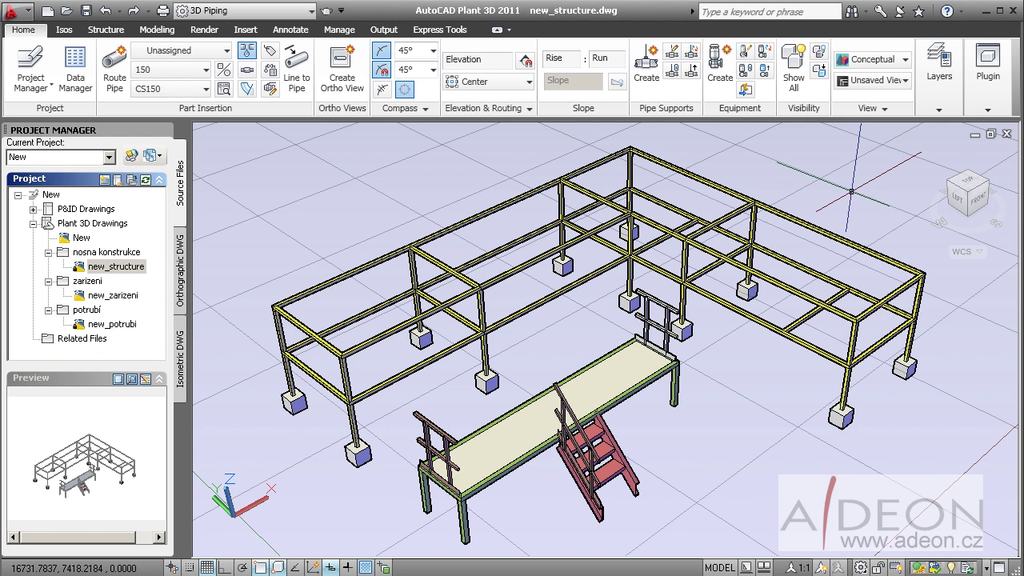
left_click(971, 185)
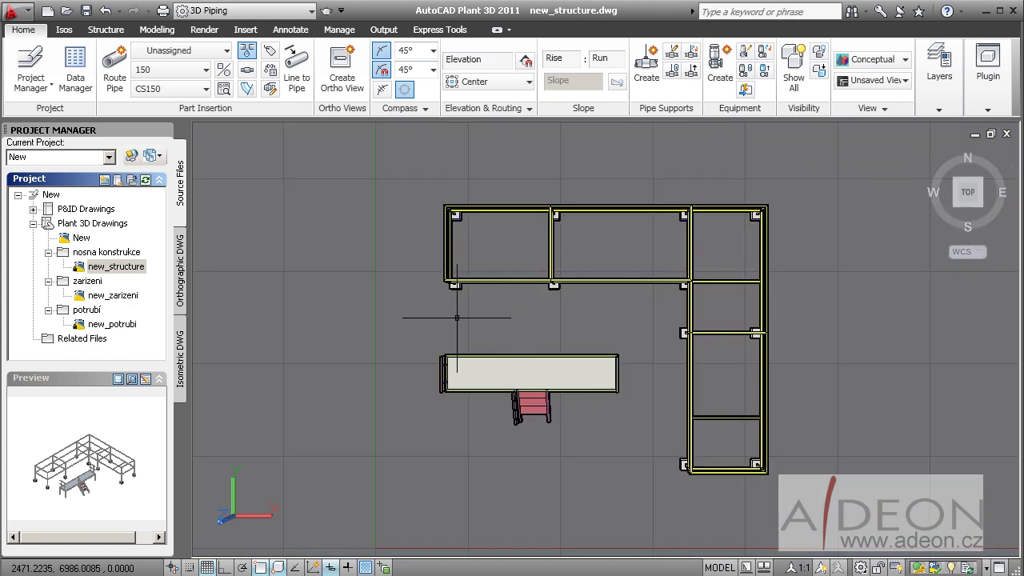
type("stre")
type("tch")
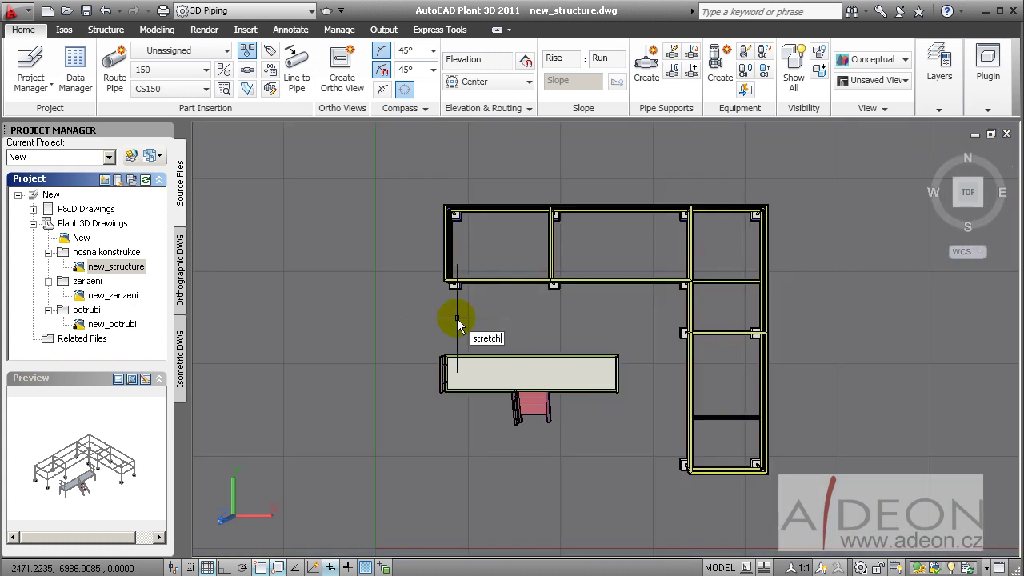
Step: Stretch the frame's right-hand leg 3000 units east at angle 0
key("Return")
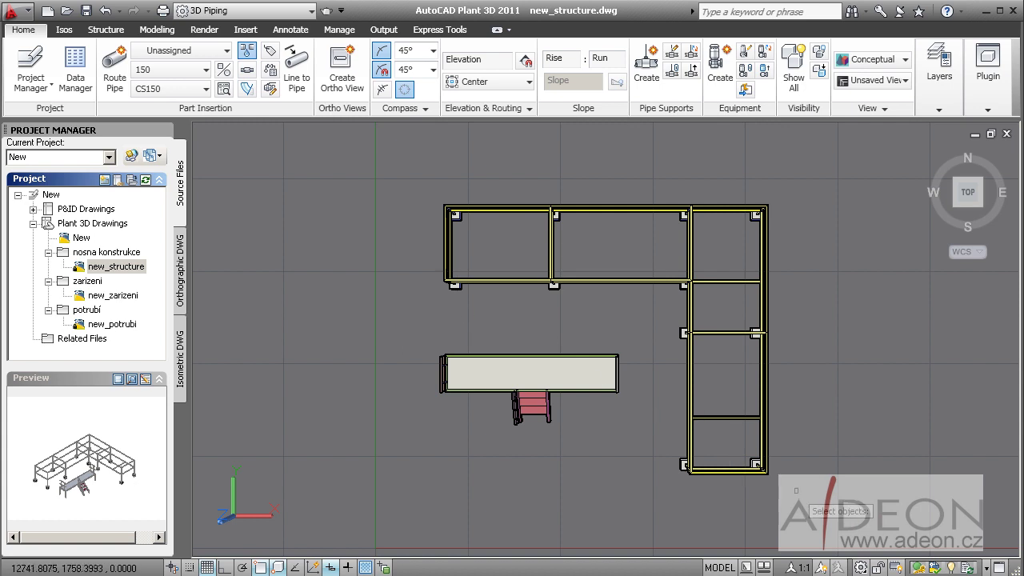
left_click(795, 490)
left_click(641, 171)
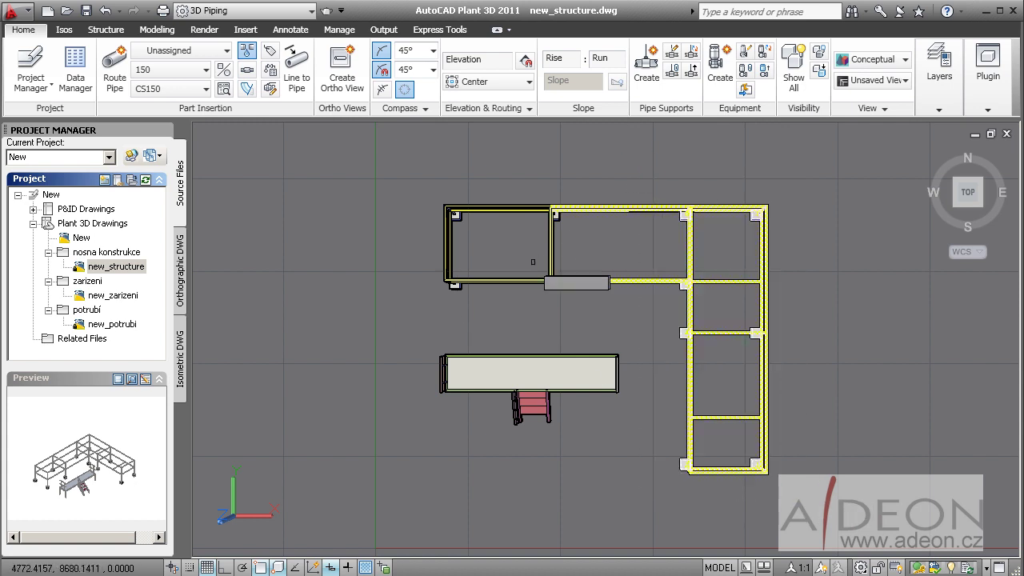
key("Return")
left_click(478, 324)
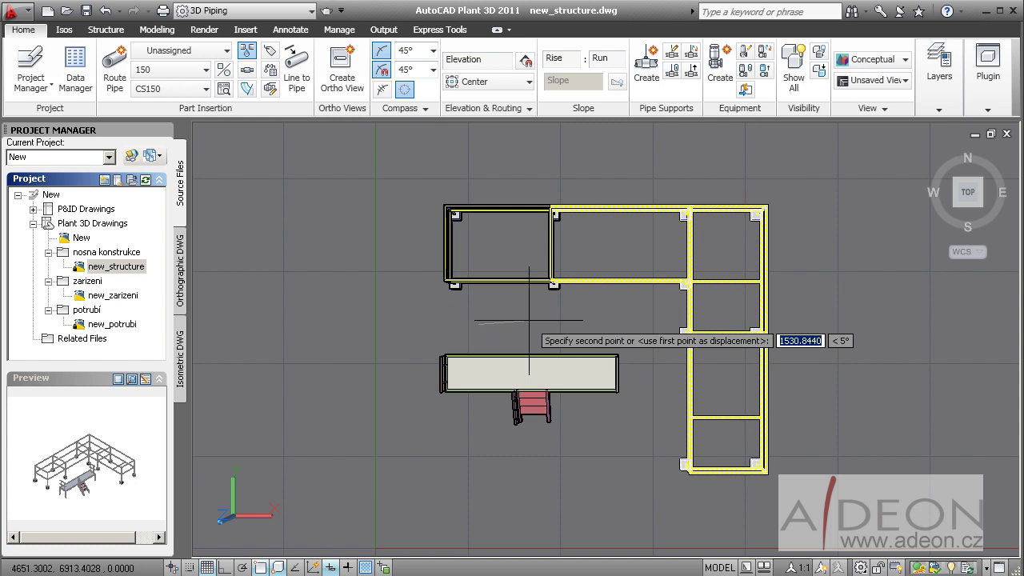
type("3000")
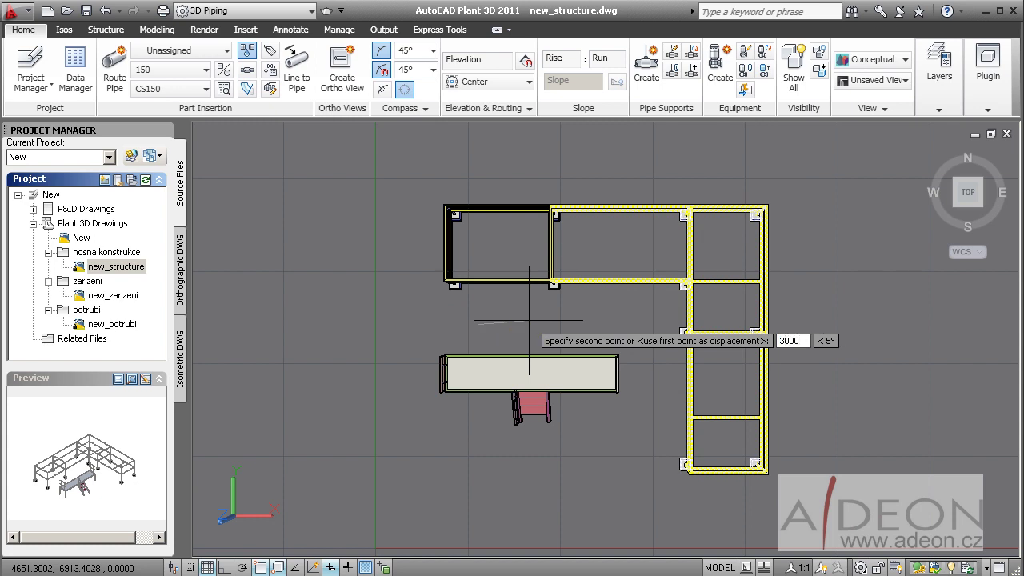
key("Tab")
type("0")
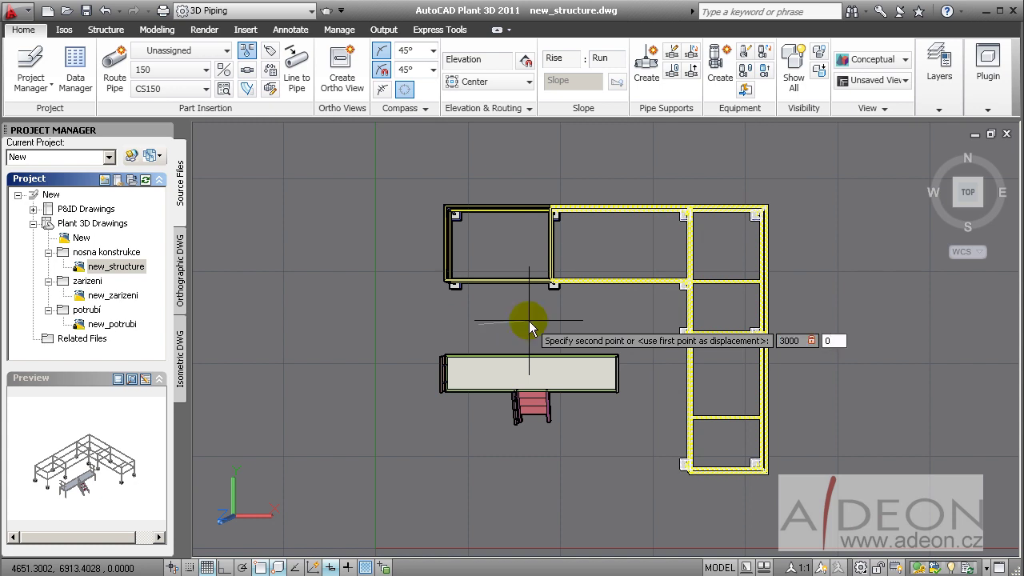
key("Return")
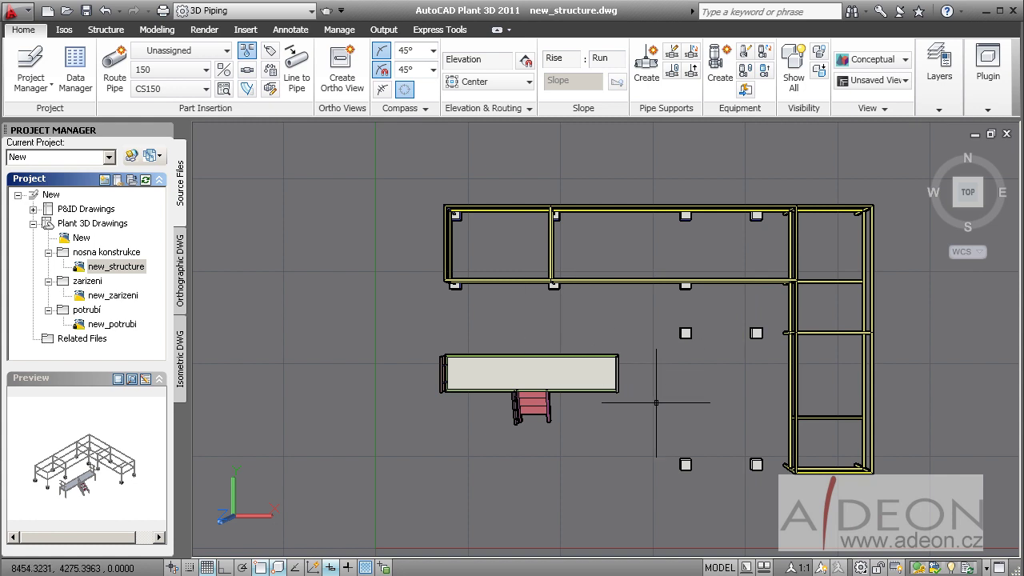
type("move")
key("Return")
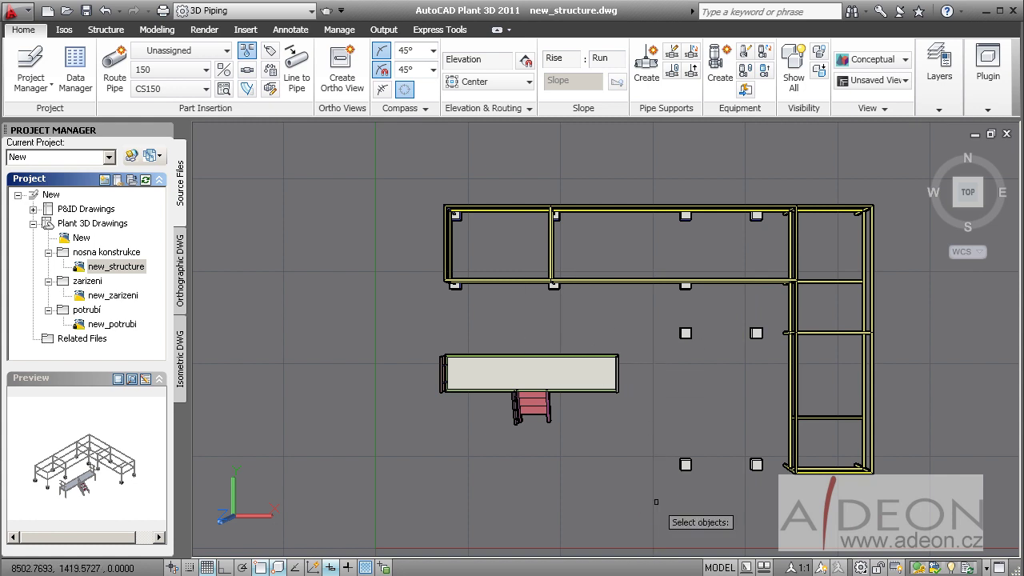
Step: Move the left-behind footing pads 3000 units east at angle 0 and save new_structure.dwg
left_click(669, 491)
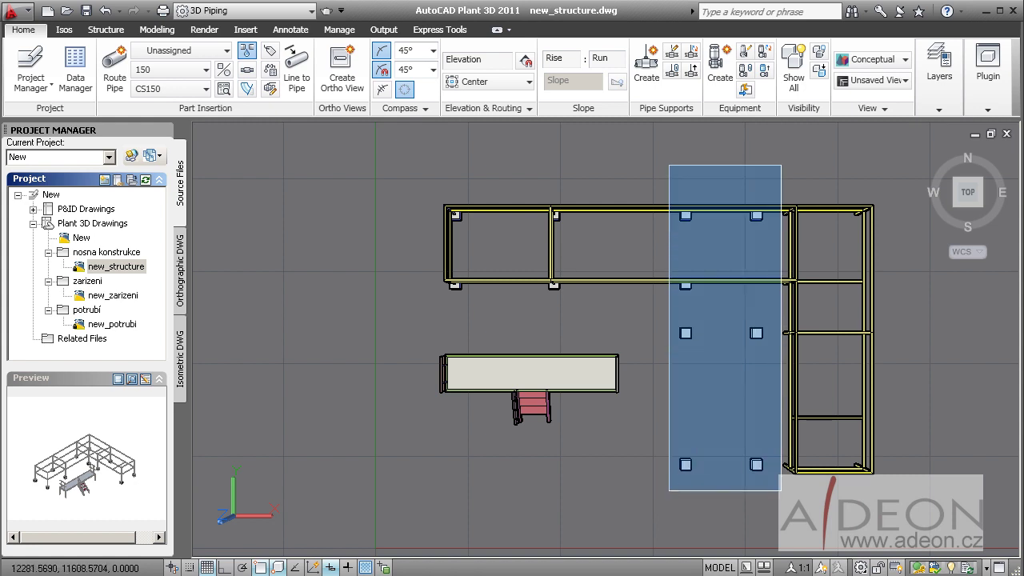
left_click(782, 153)
key("Return")
left_click(521, 323)
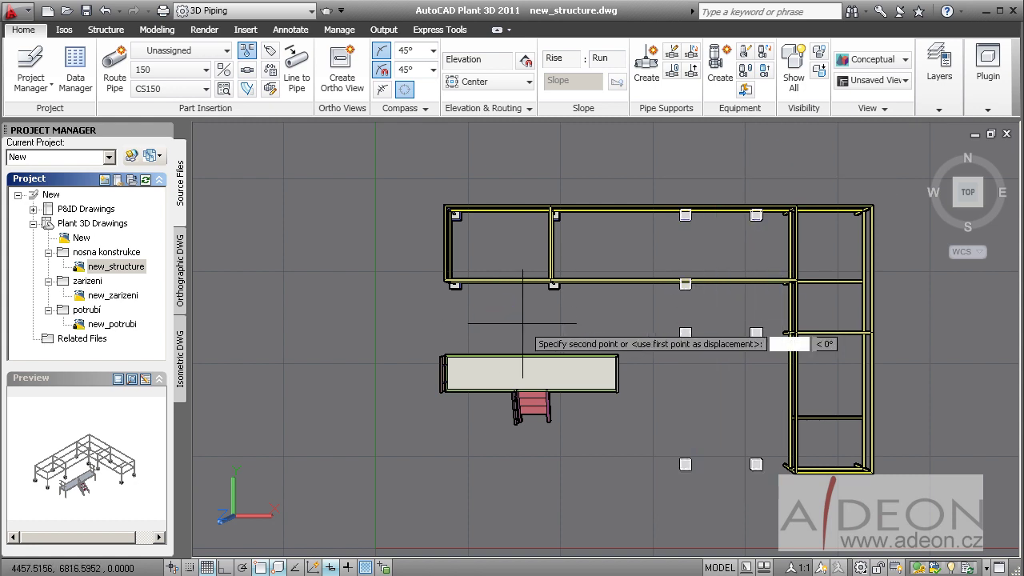
type("3000")
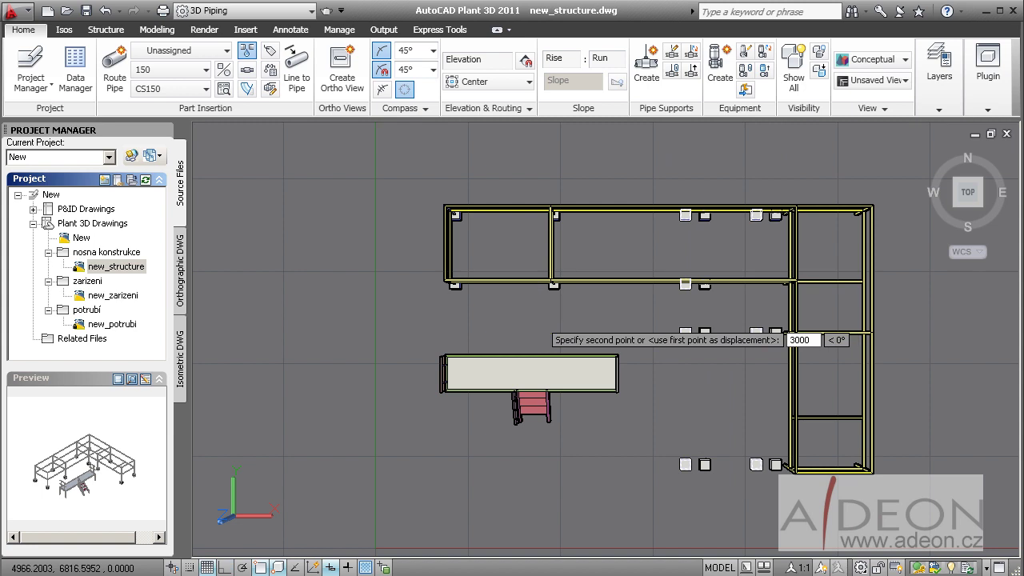
key("Tab")
type("0")
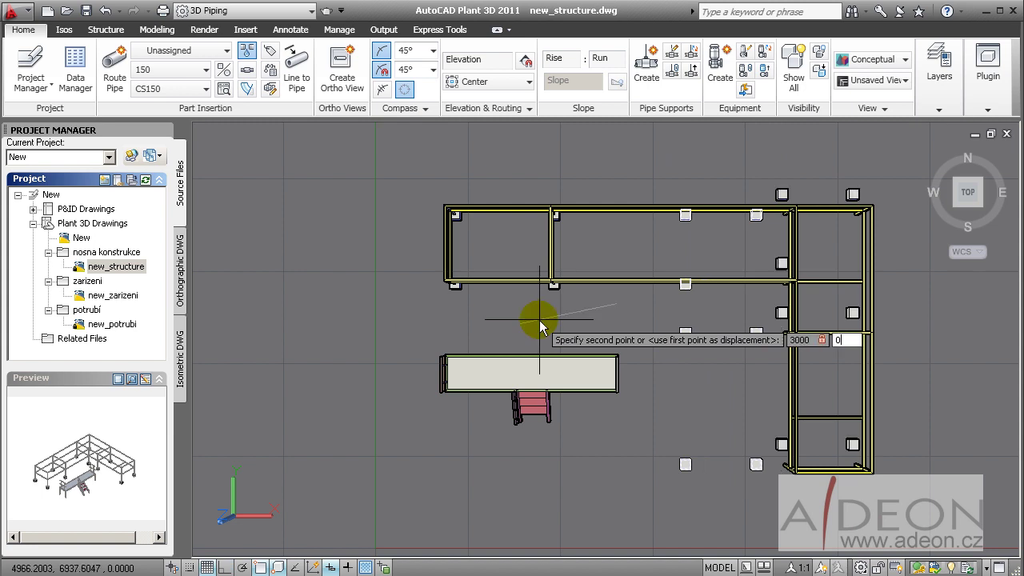
key("Return")
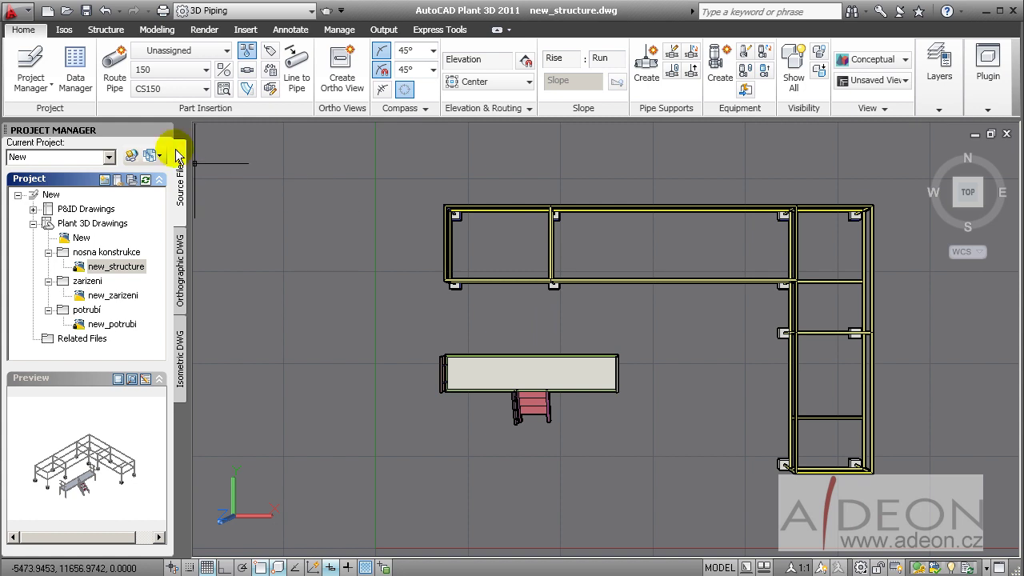
left_click(86, 11)
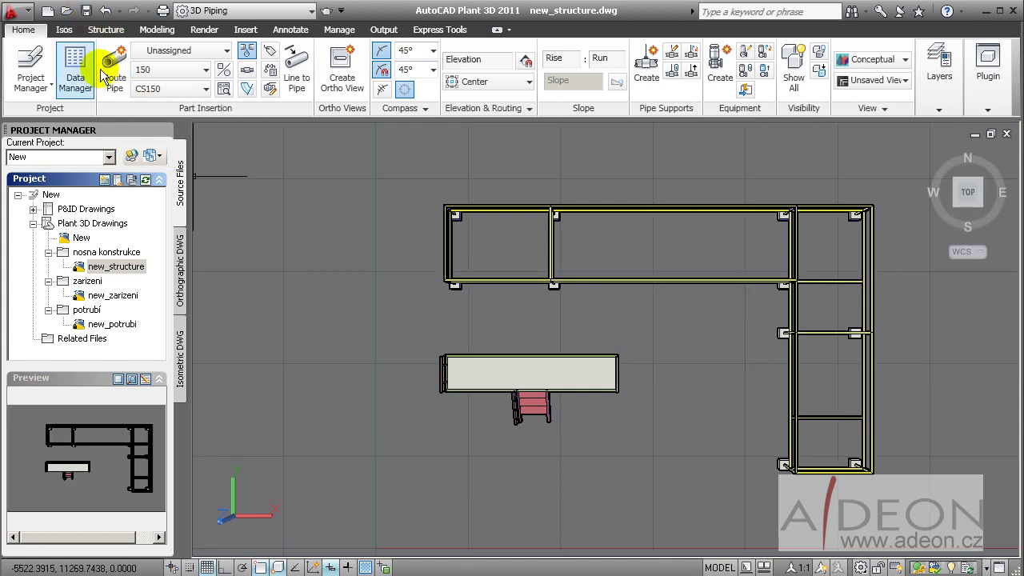
Step: Open new_zarizeni.dwg in top view and copy the right-hand tall vessel 3000 units east
double_click(113, 295)
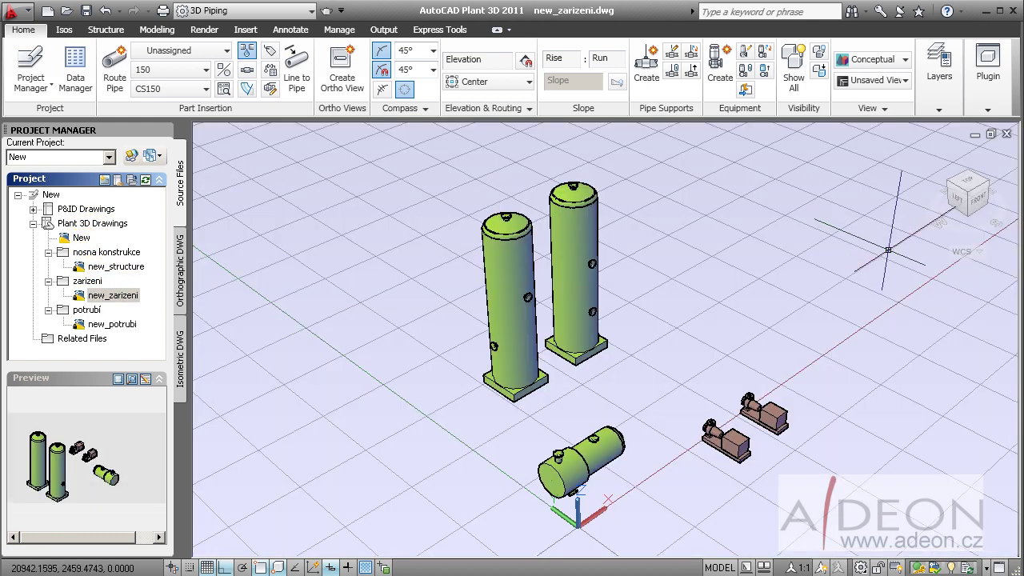
left_click(968, 182)
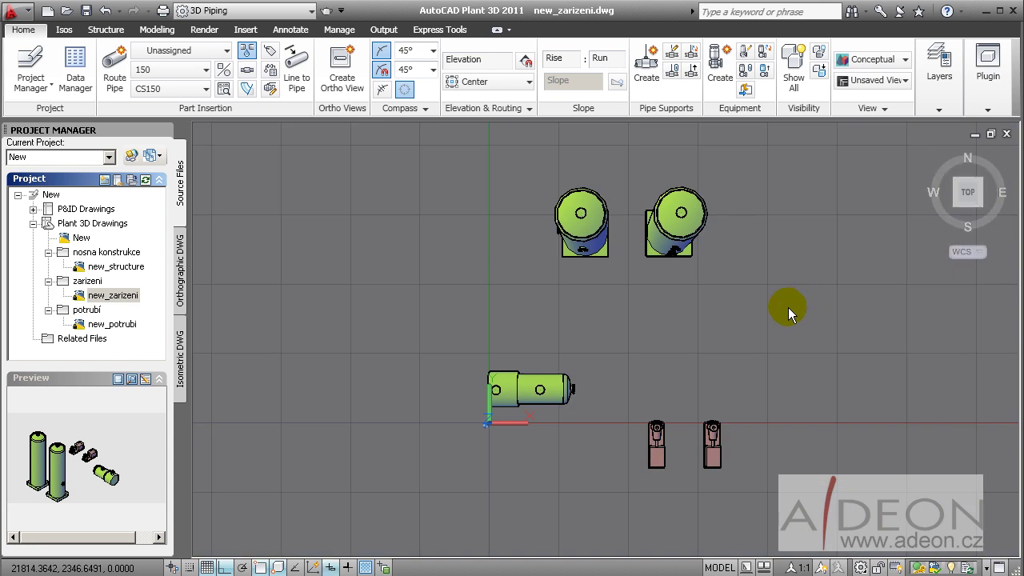
type("copy")
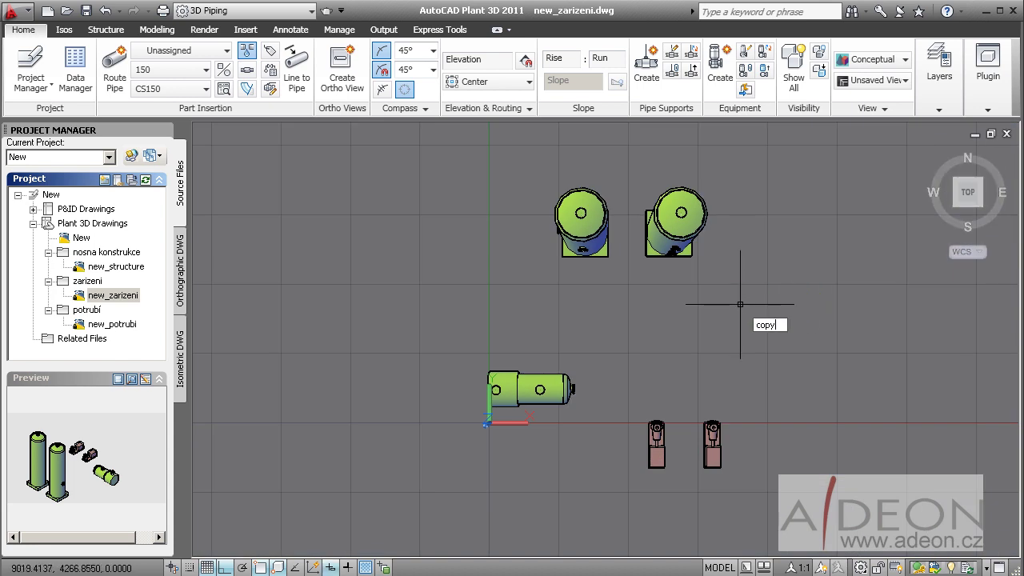
key("Return")
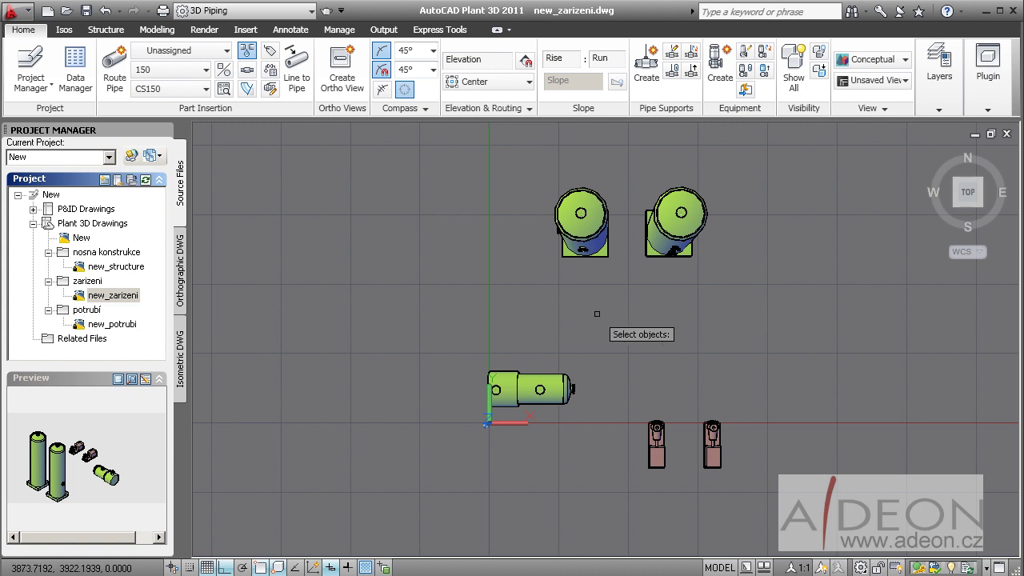
left_click(671, 240)
key("Return")
left_click(487, 313)
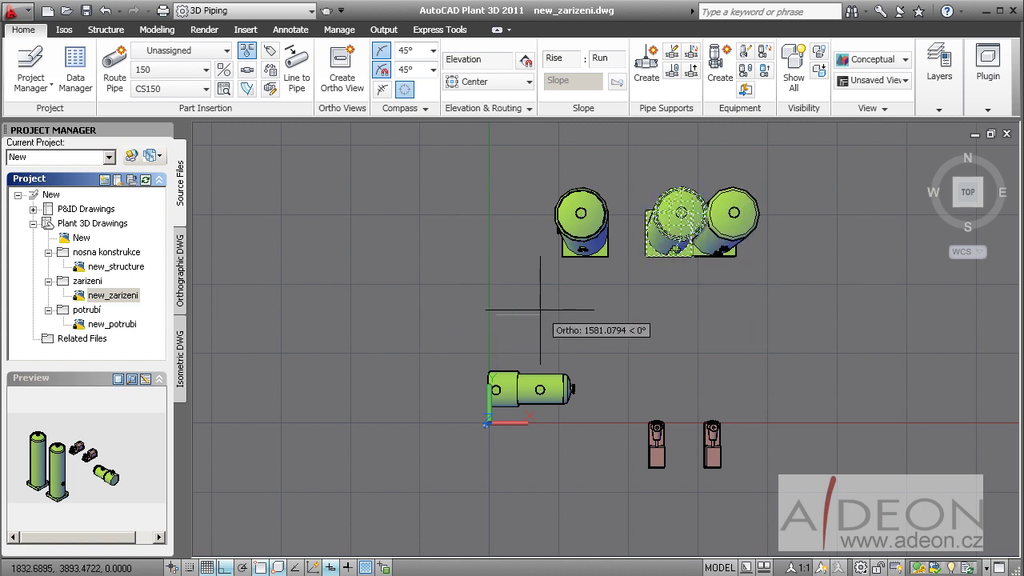
type("3000")
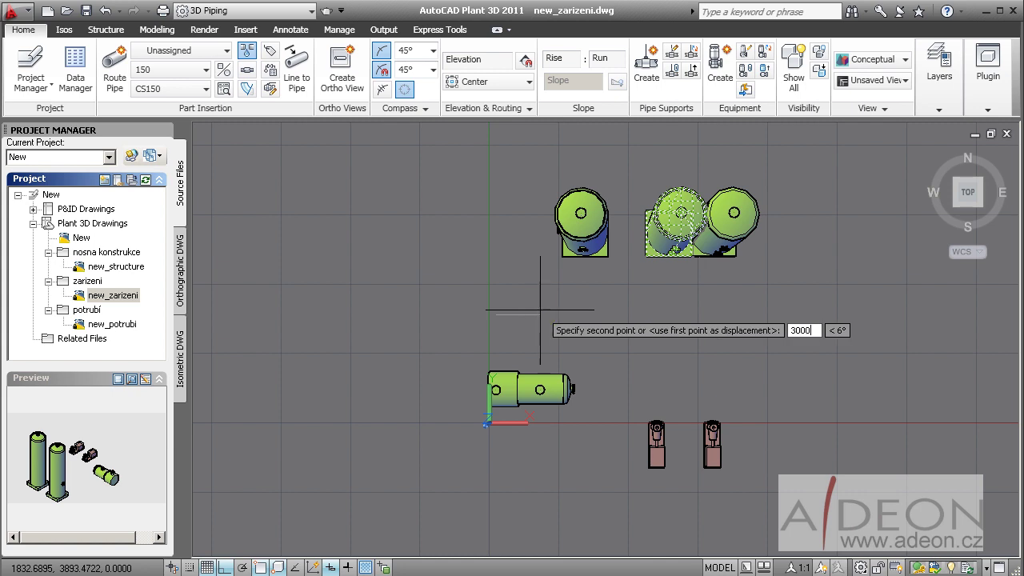
key("Tab")
type("0")
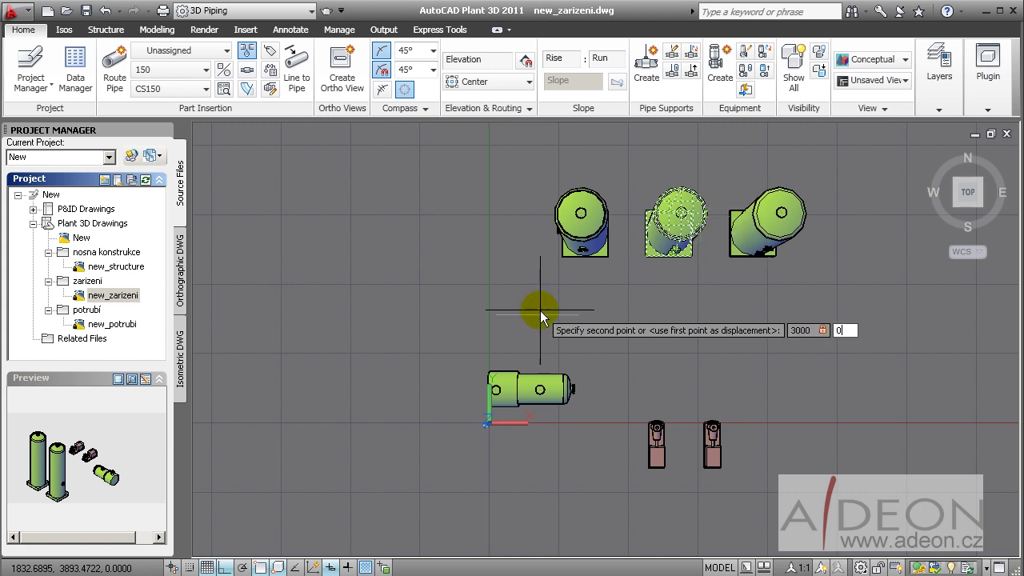
key("Return")
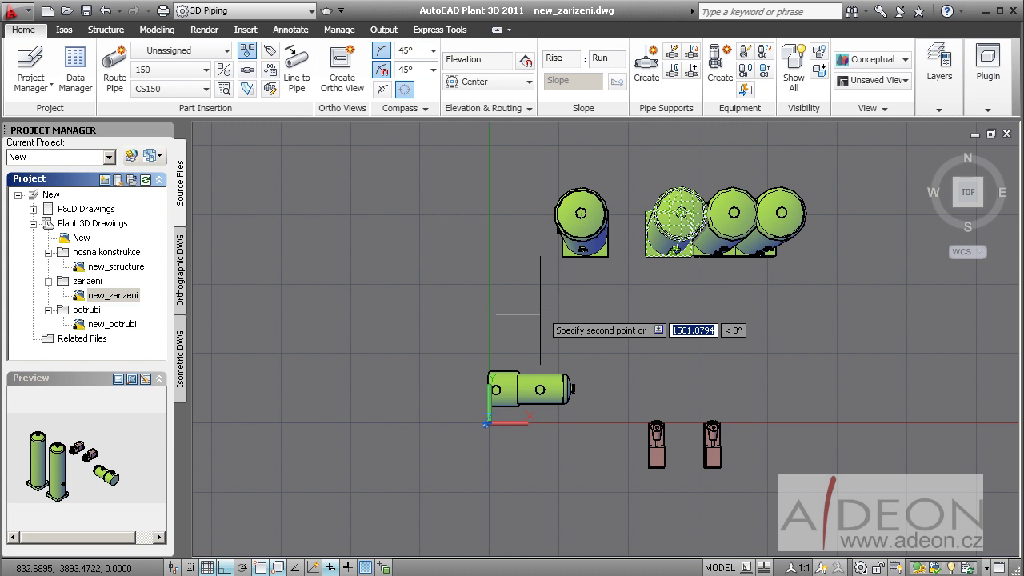
key("Return")
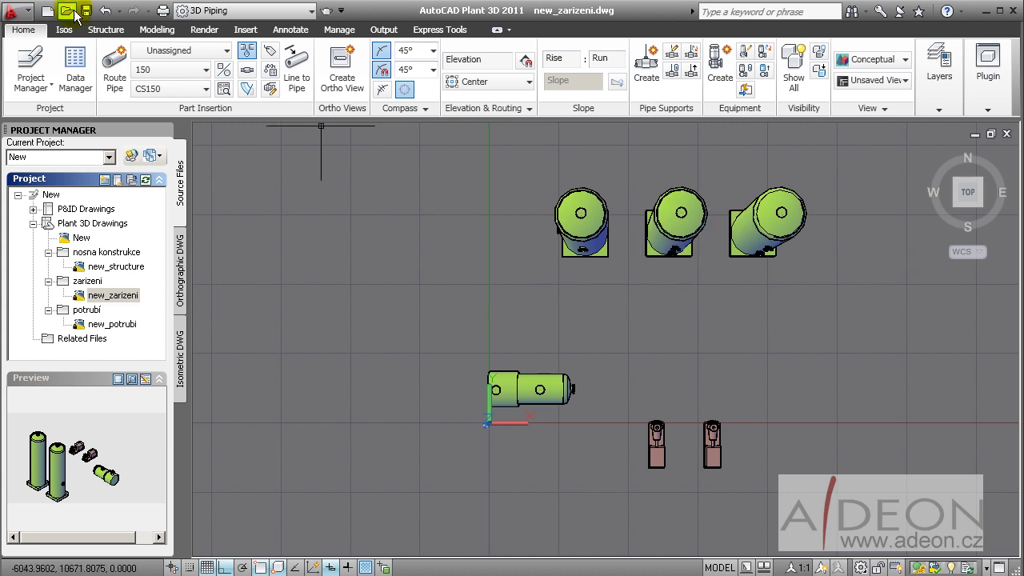
Step: Save new_zarizeni.dwg and close it to return to new_potrubi.dwg
left_click(115, 72)
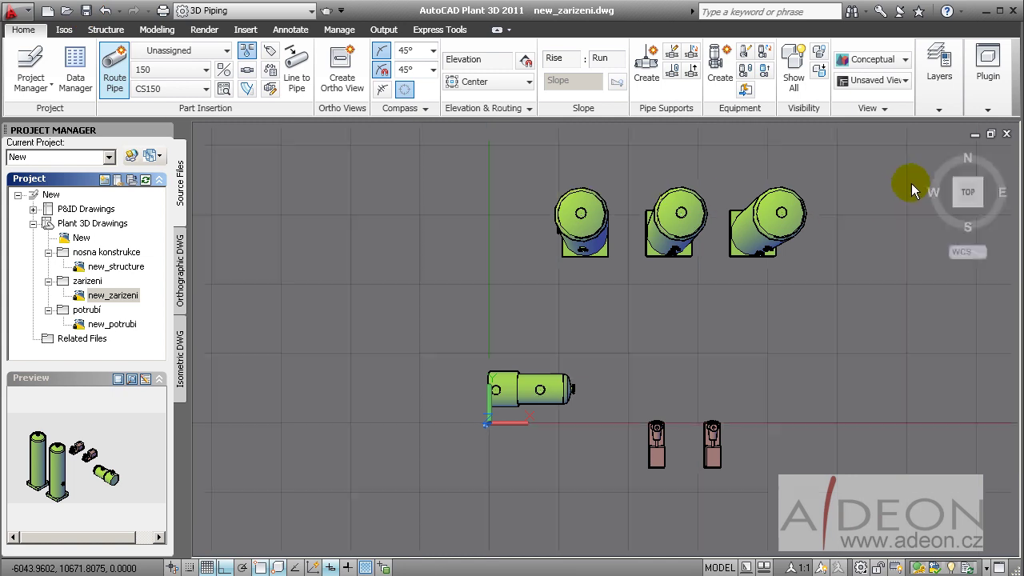
left_click(1006, 135)
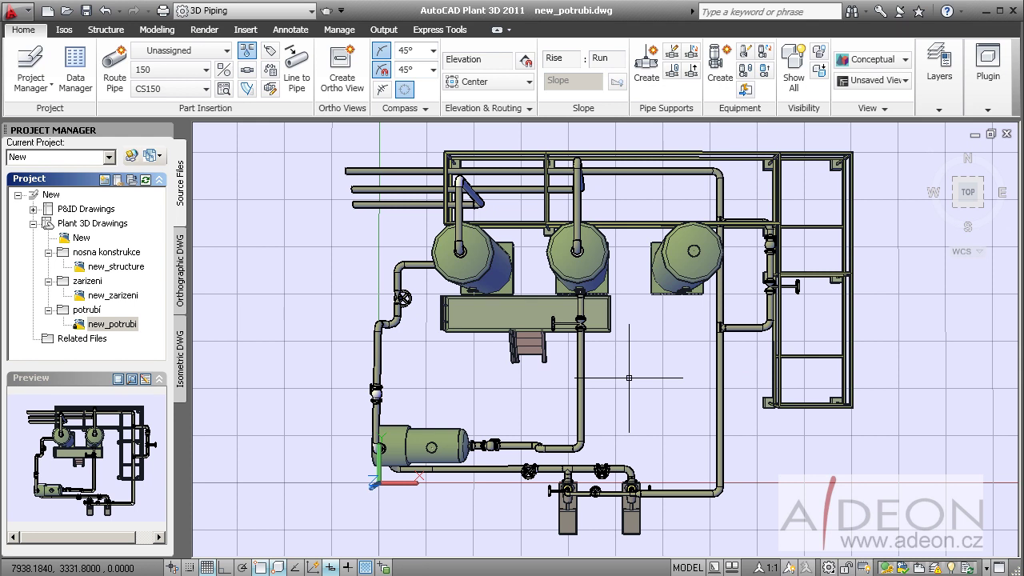
Step: Hide the tanks, vessel and pumps, then the steel structure, with Hide Objects
left_click(817, 52)
left_click(685, 268)
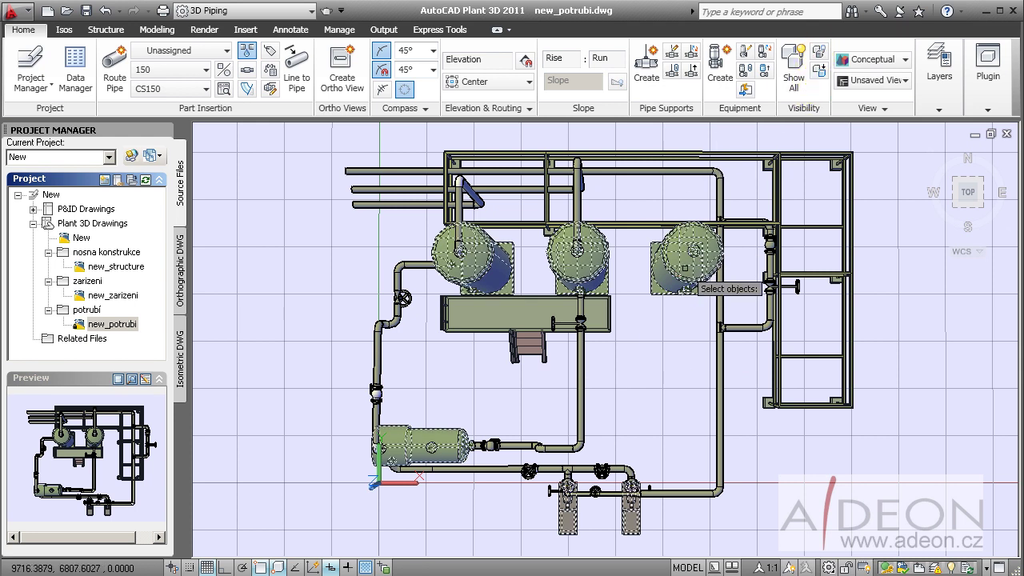
key("Return")
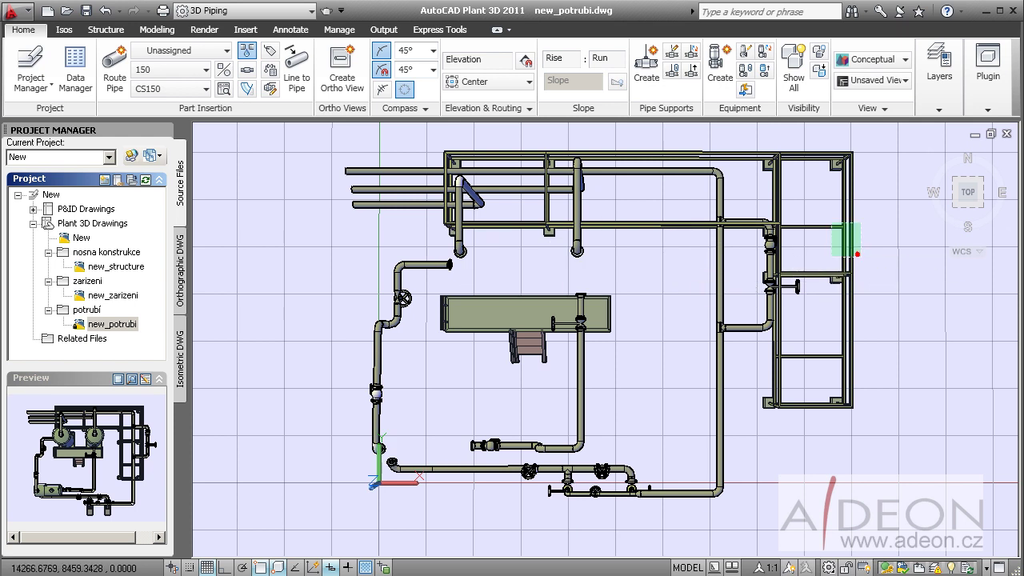
left_click(825, 212)
key("Return")
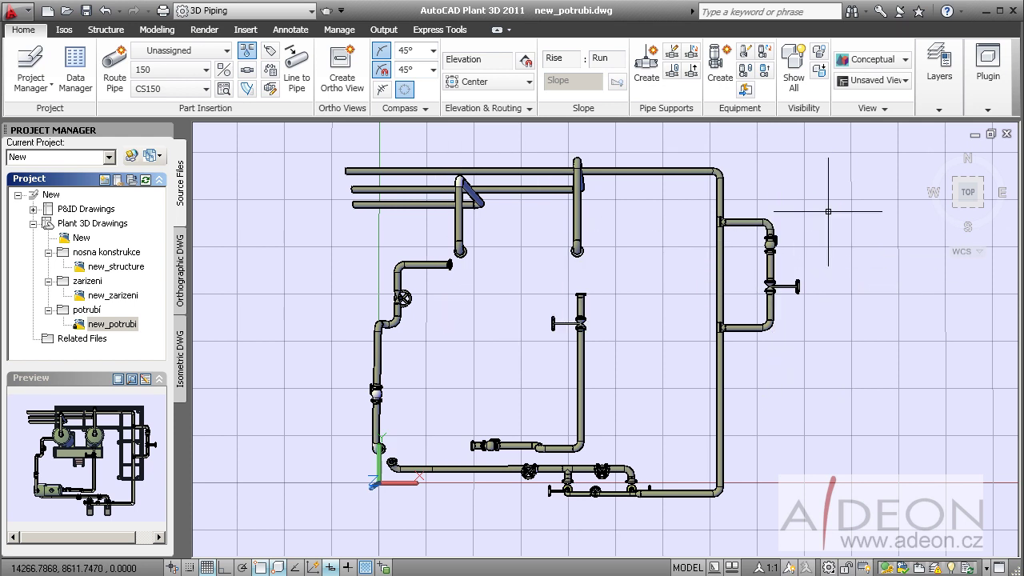
Step: Stretch the right-side pipes 3000 units to the right at angle 0
type("stretch")
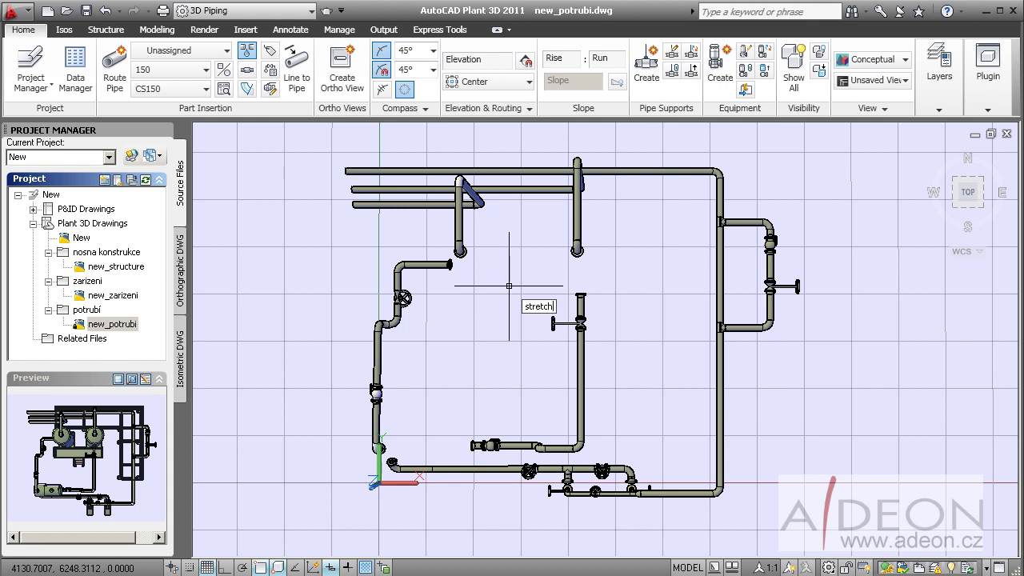
key("Return")
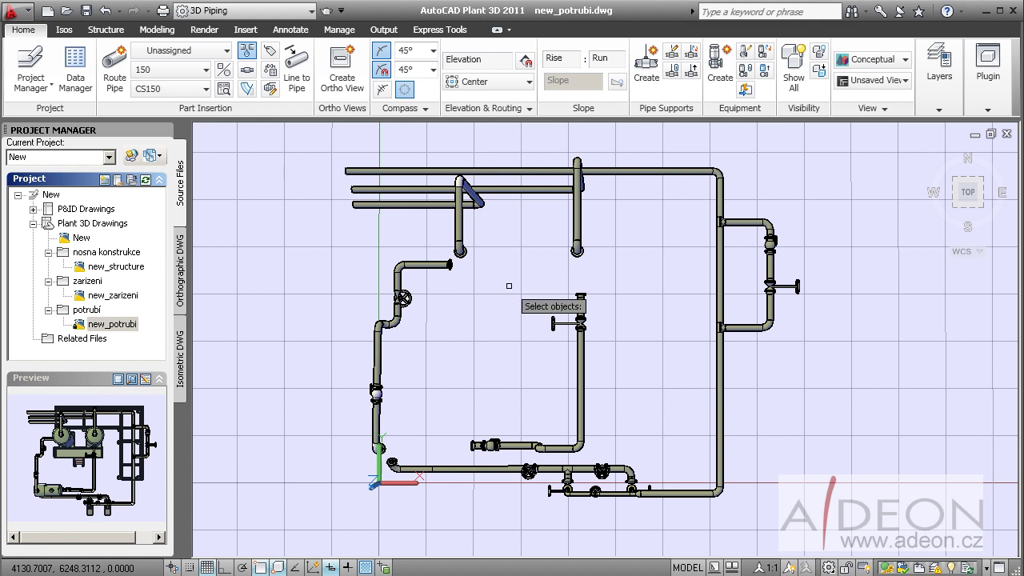
left_click(803, 517)
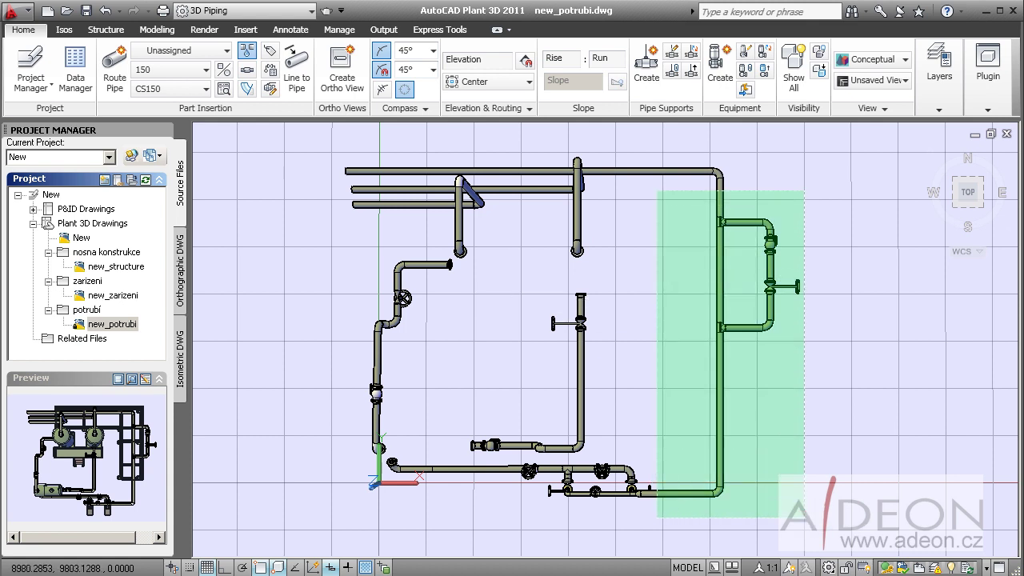
left_click(661, 145)
key("Return")
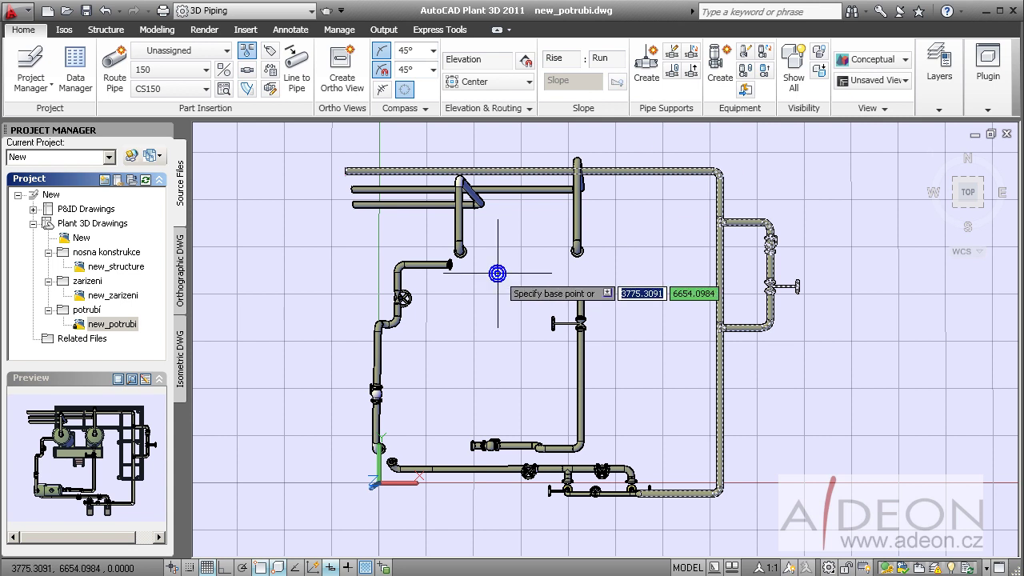
left_click(498, 273)
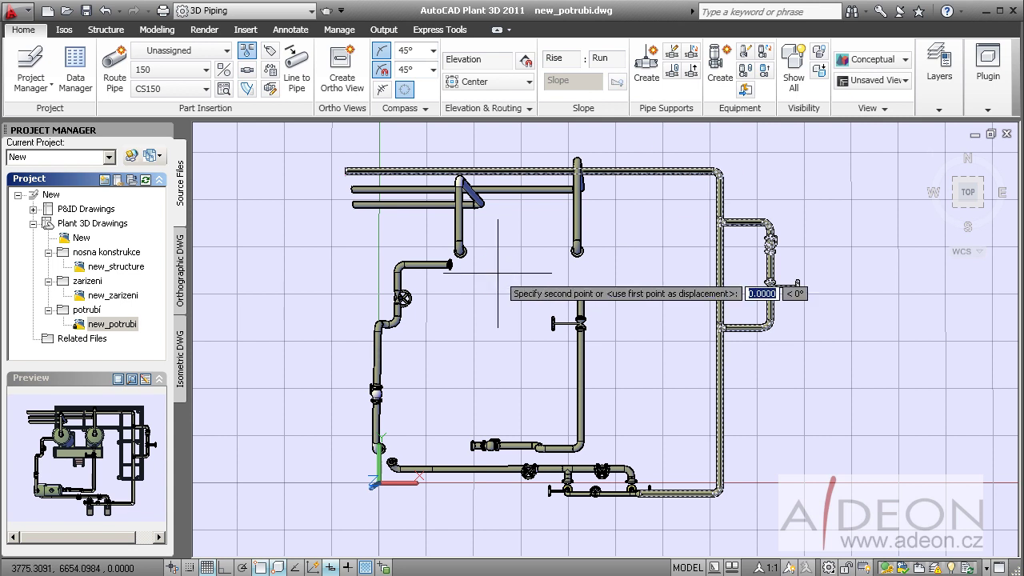
type("3000")
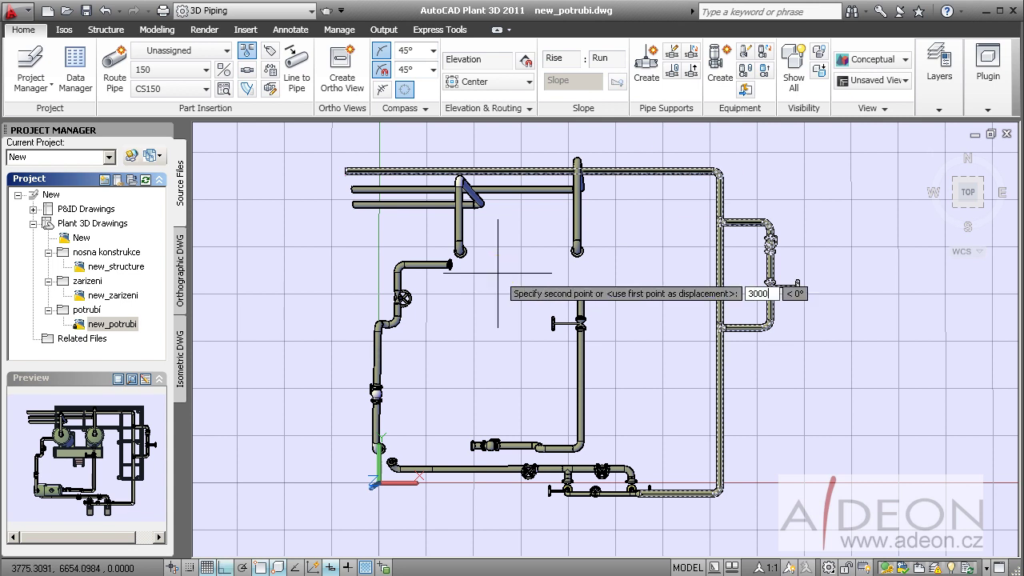
key("Tab")
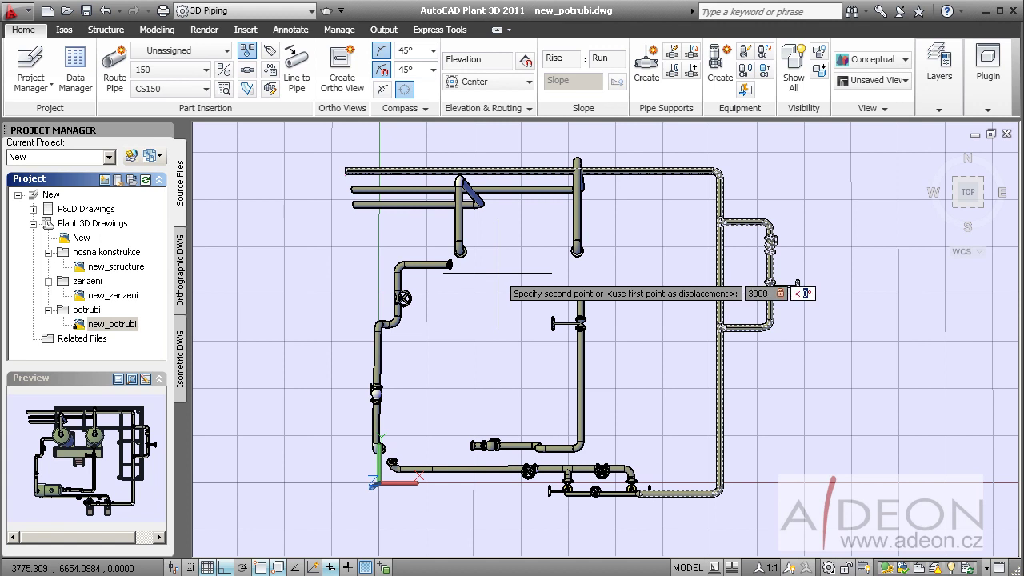
type("0")
key("Return")
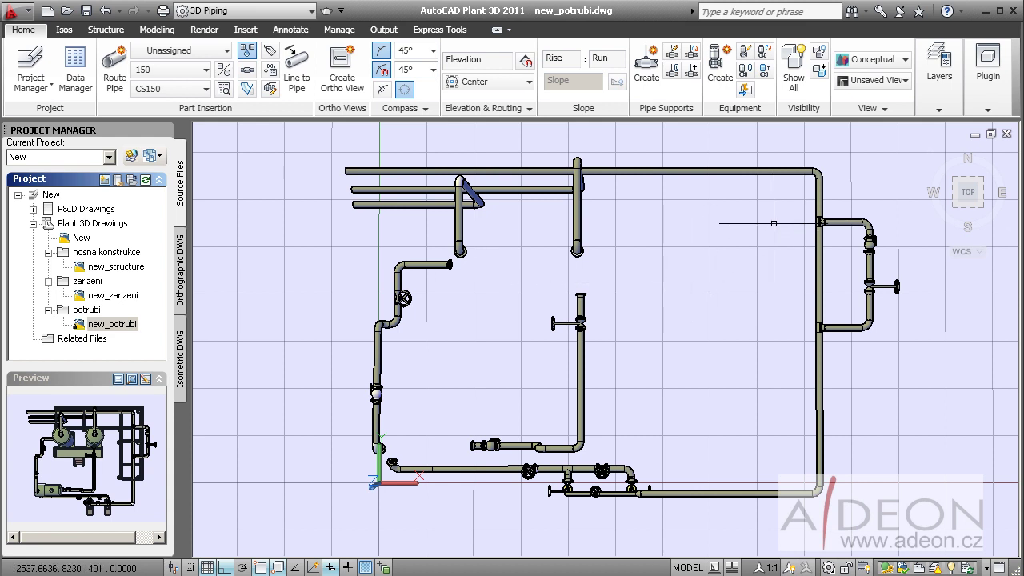
Step: Window-zoom onto the right-hand valved bypass loop
type("zoom")
key("Return")
left_click(781, 192)
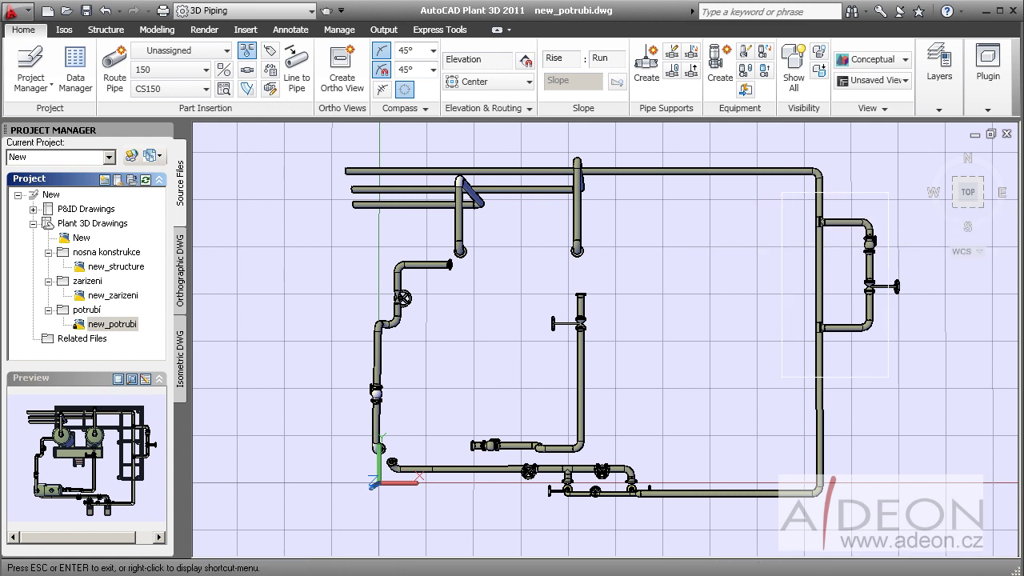
left_click(910, 382)
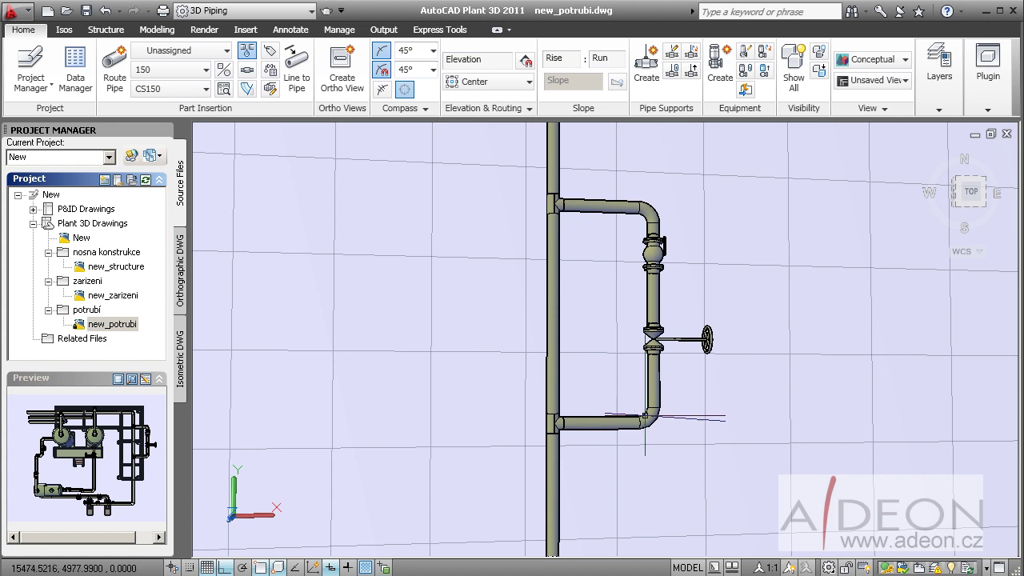
Step: Shift the loop's valve branch about 246 units right using the lower elbow's Move Part grip
left_click(646, 416)
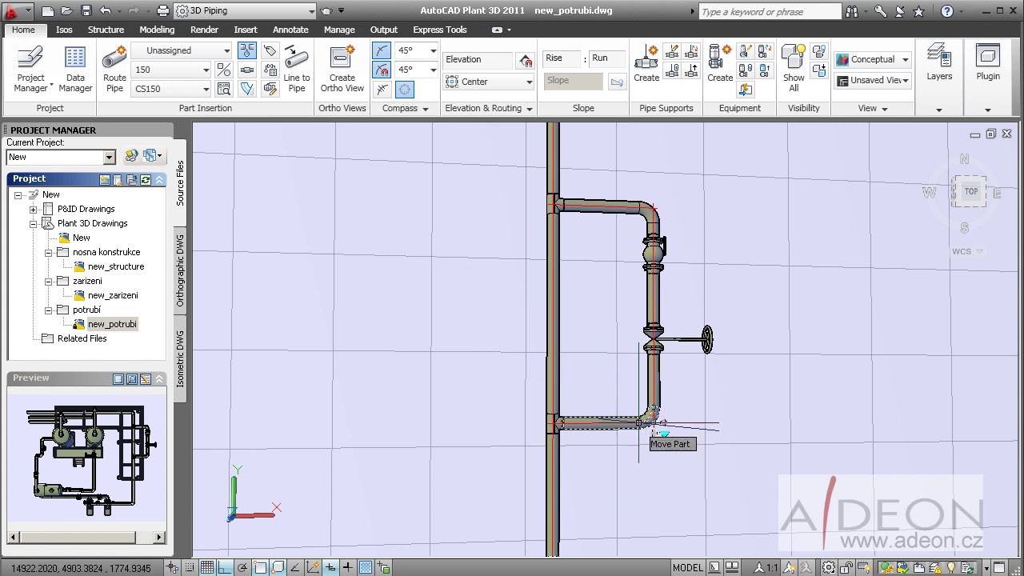
left_click(652, 421)
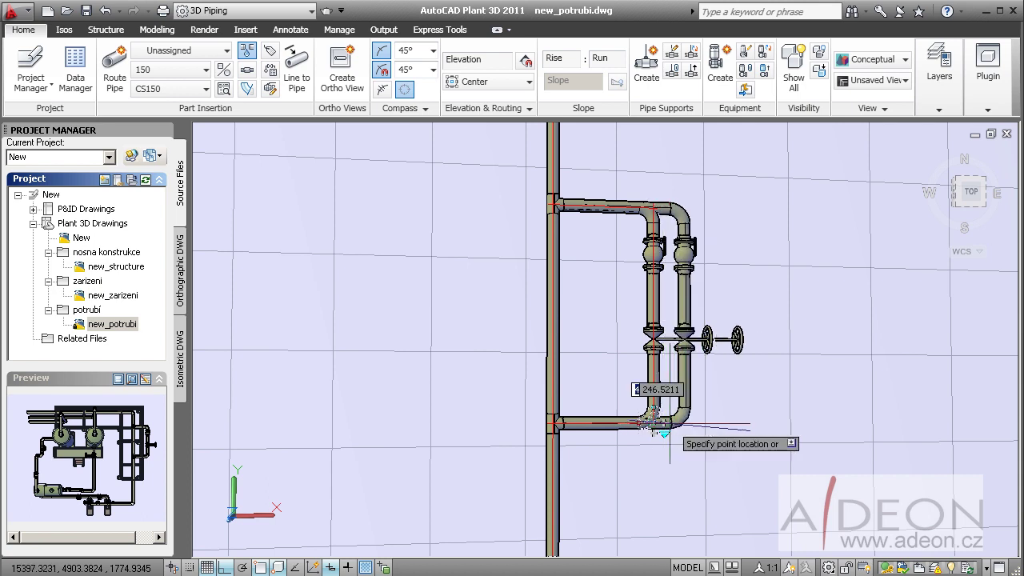
left_click(681, 419)
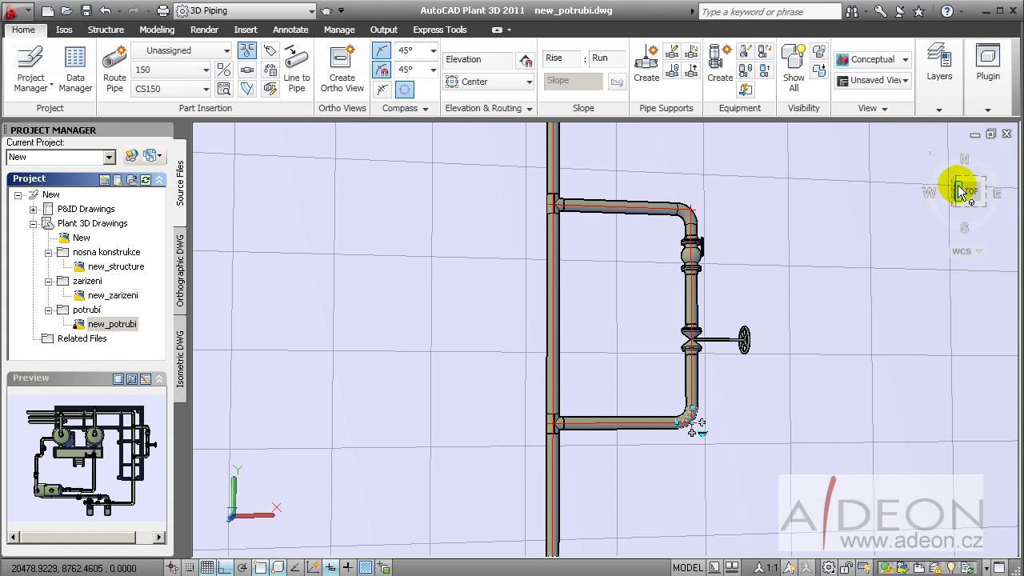
Step: Return to the Home 3D view, show all hidden objects, and window-zoom onto the vessels
left_click(926, 152)
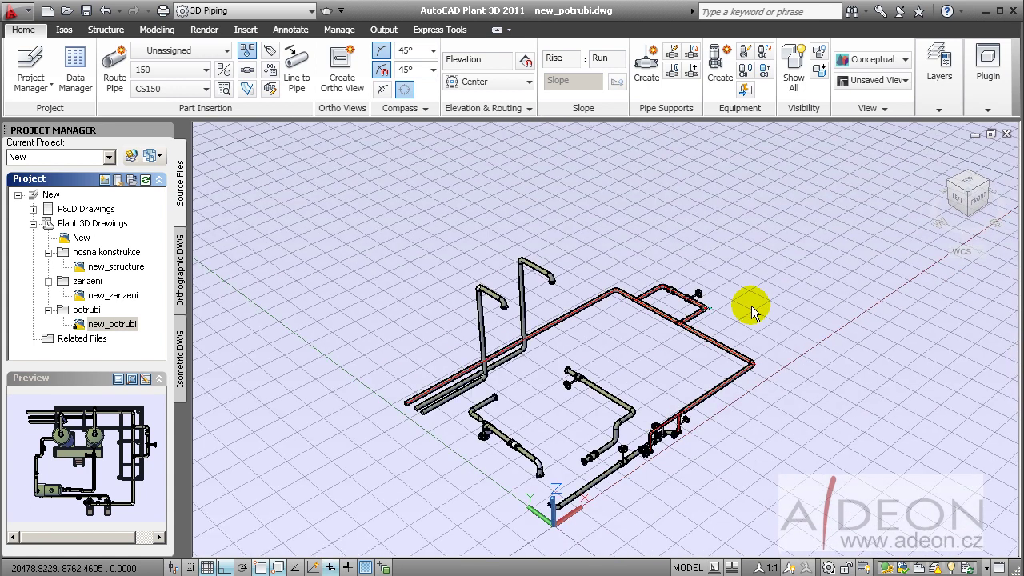
left_click(792, 58)
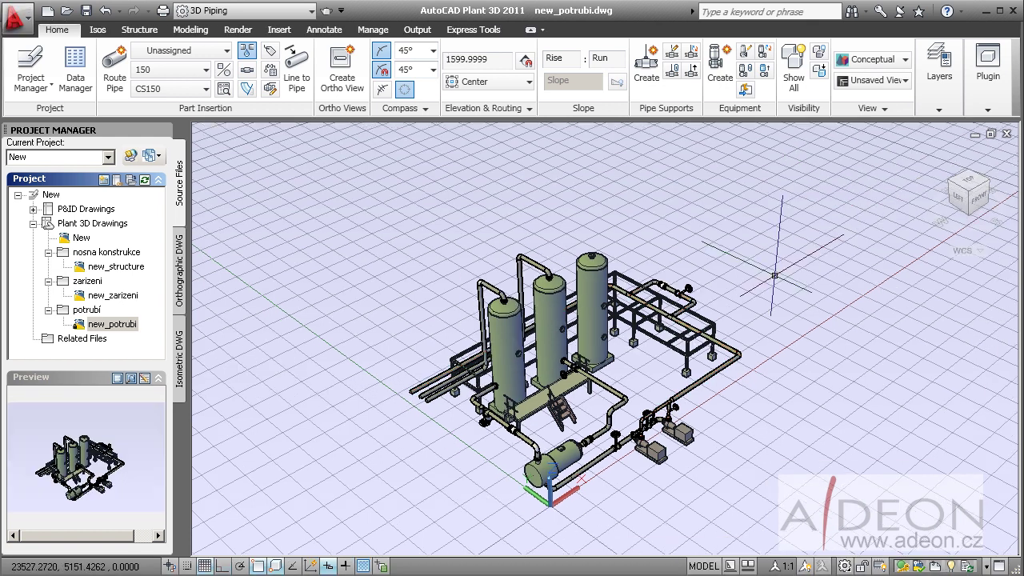
type("z")
key("Return")
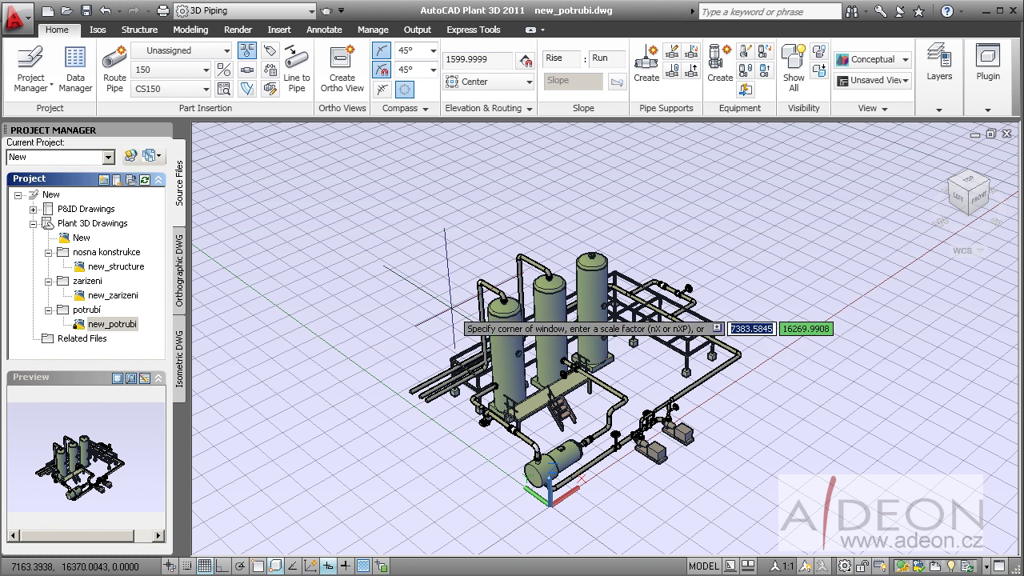
left_click(428, 315)
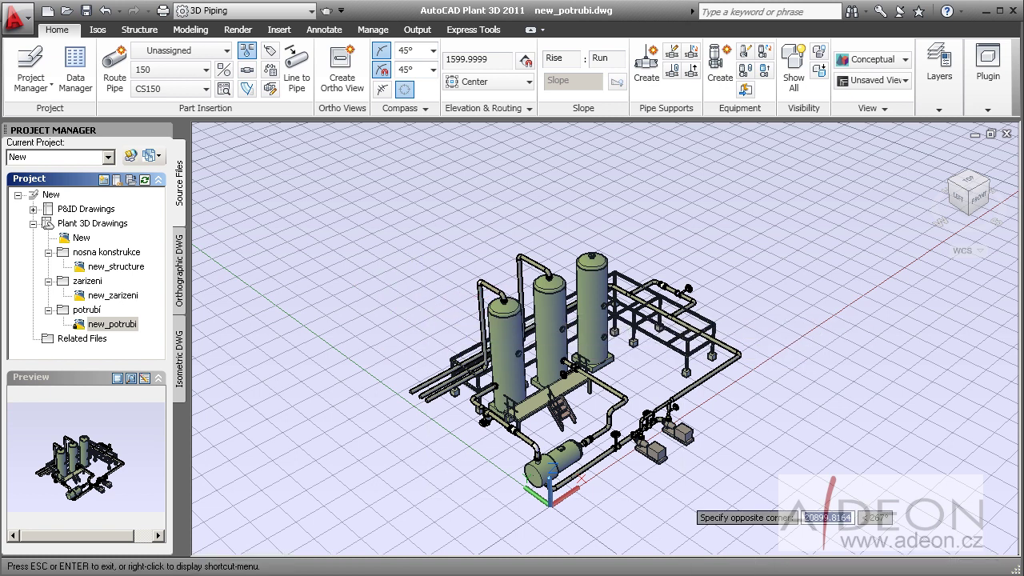
left_click(690, 510)
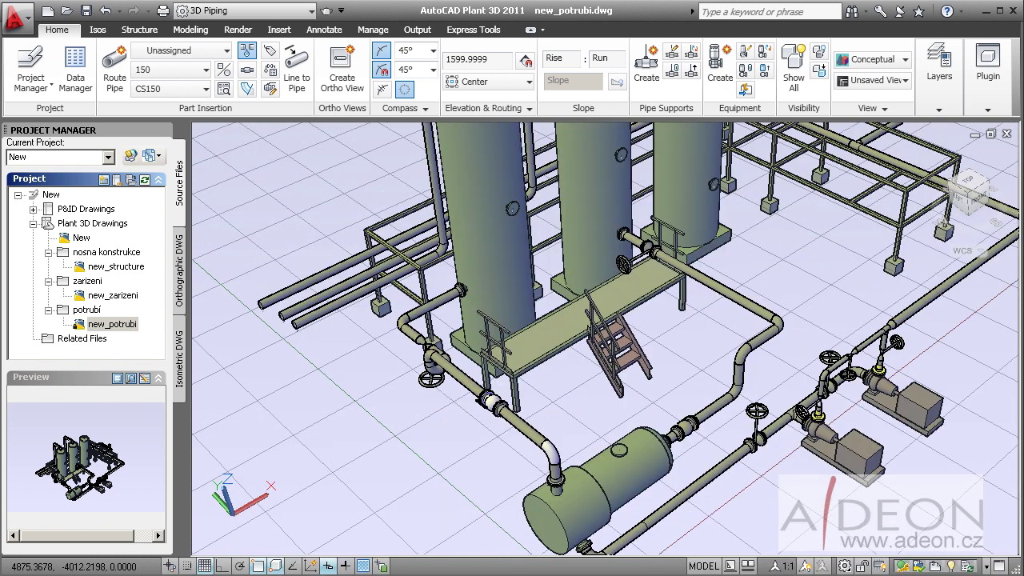
Step: Route a pipe between the horizontal vessel's top nozzle and the left tall vessel's nozzle using NODE snaps, accepting connection option 2
left_click(116, 84)
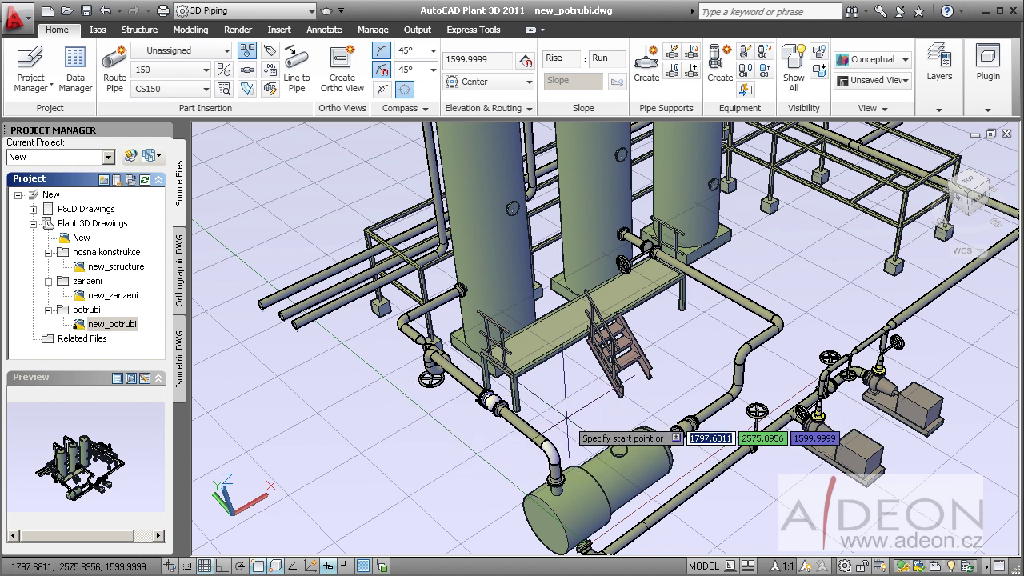
type("node")
key("Return")
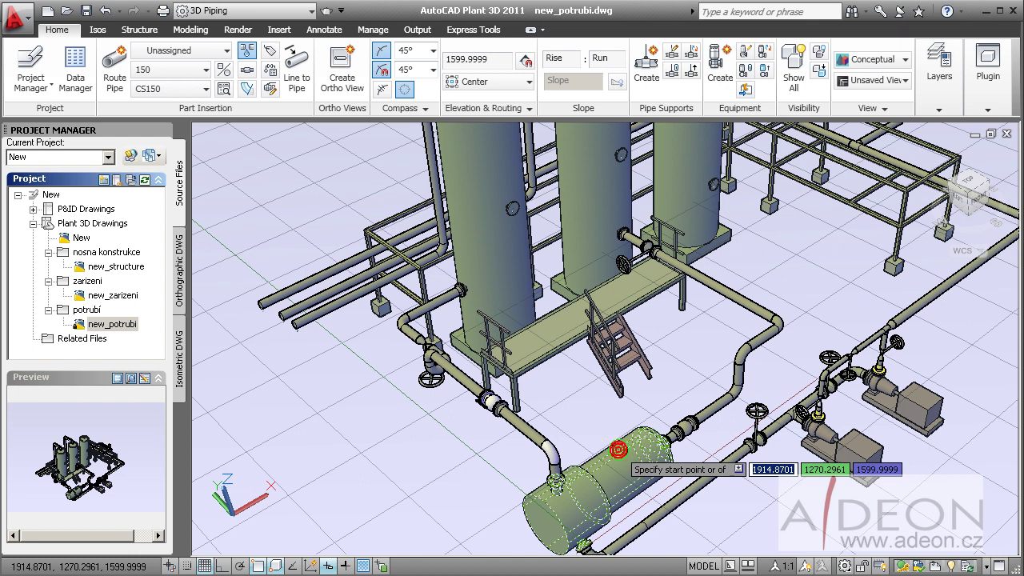
left_click(618, 449)
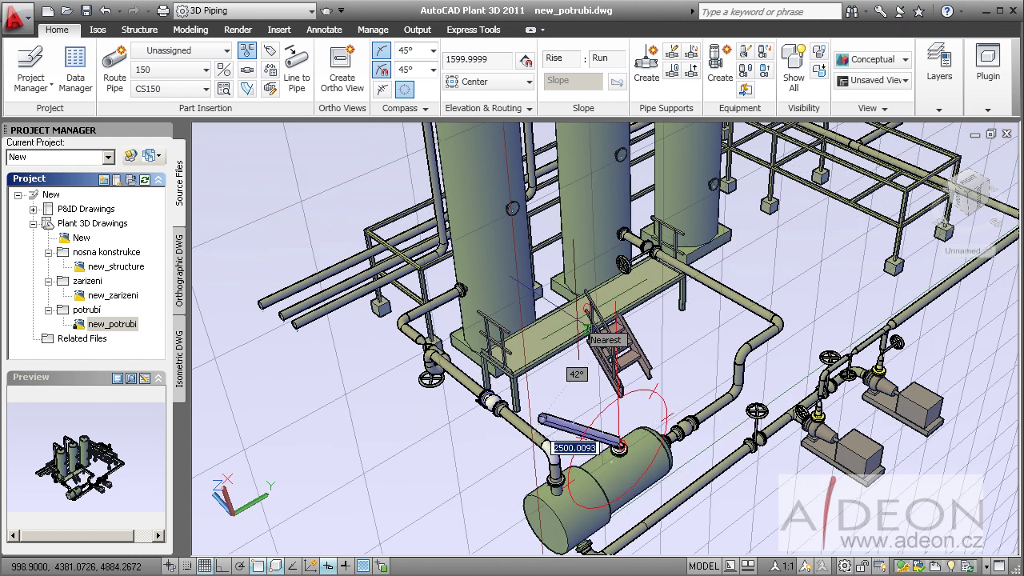
type("node")
key("Return")
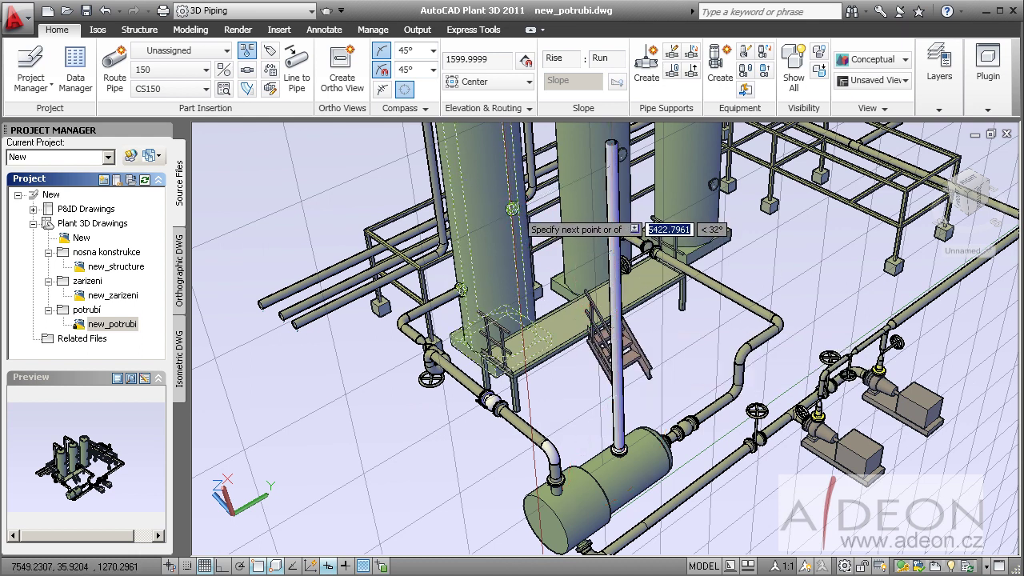
left_click(512, 210)
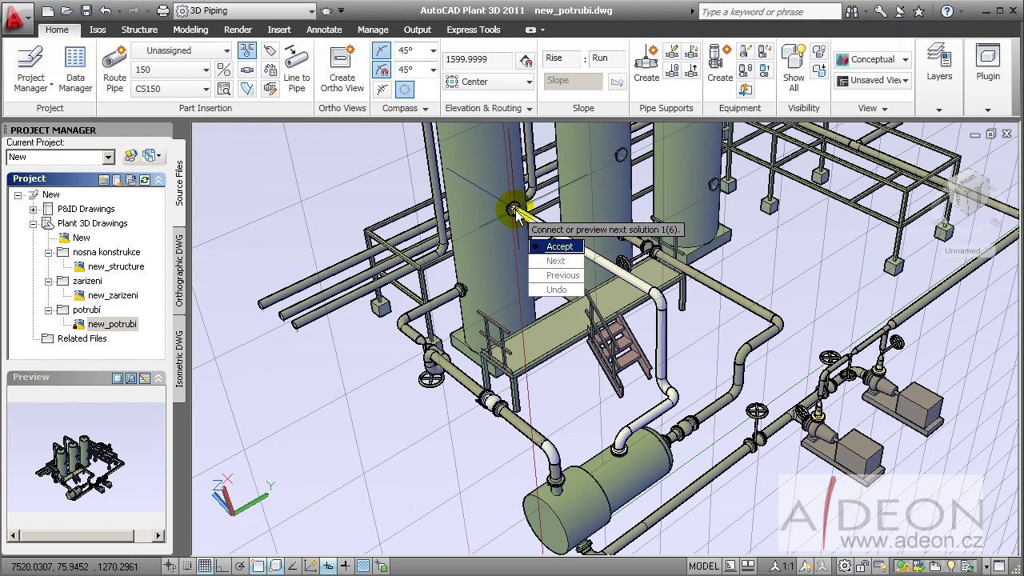
left_click(551, 262)
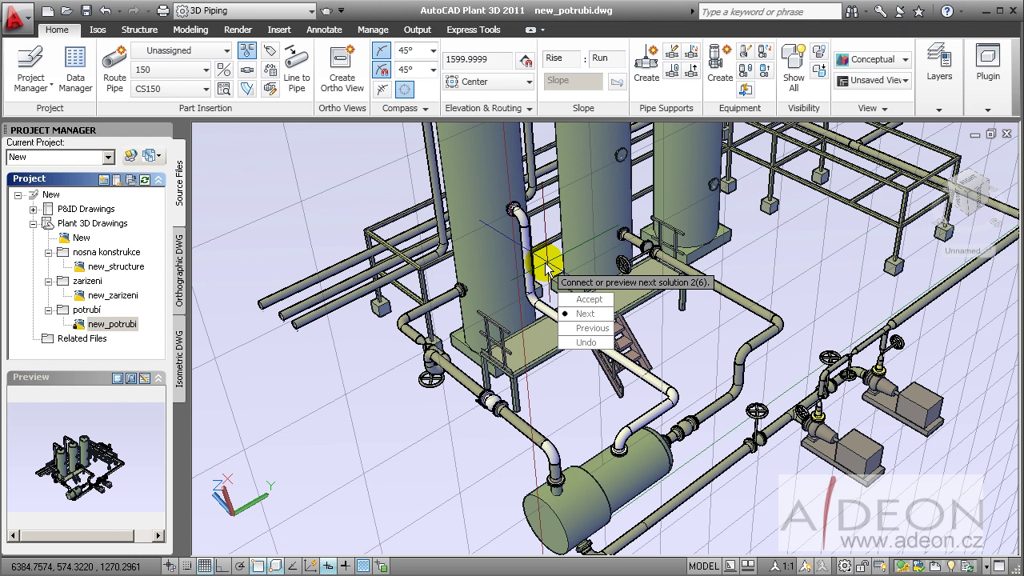
left_click(594, 303)
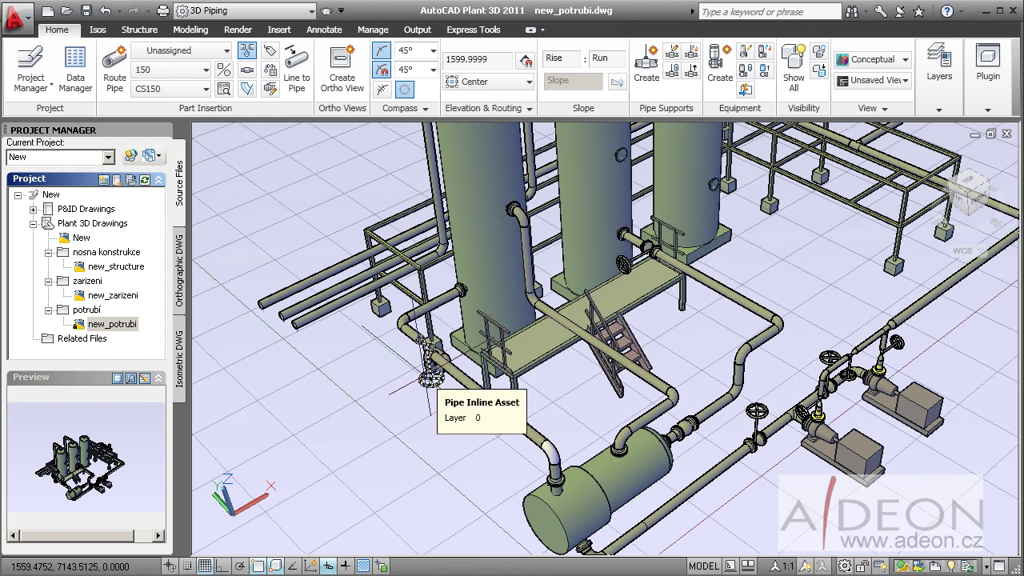
Step: Flip the valve below the left column with its Flip Part grip so the handwheel faces upward
left_click(424, 346)
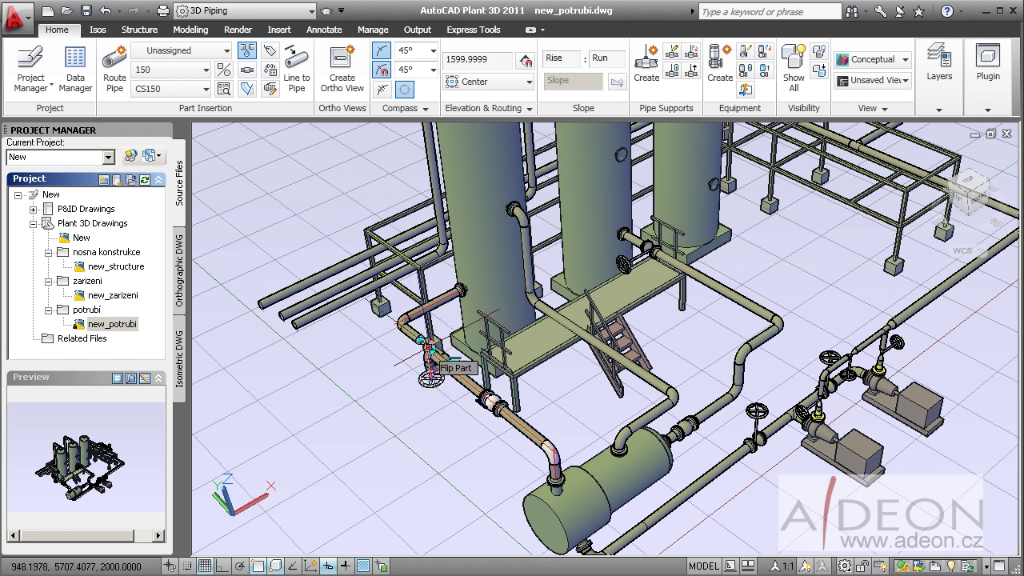
left_click(429, 346)
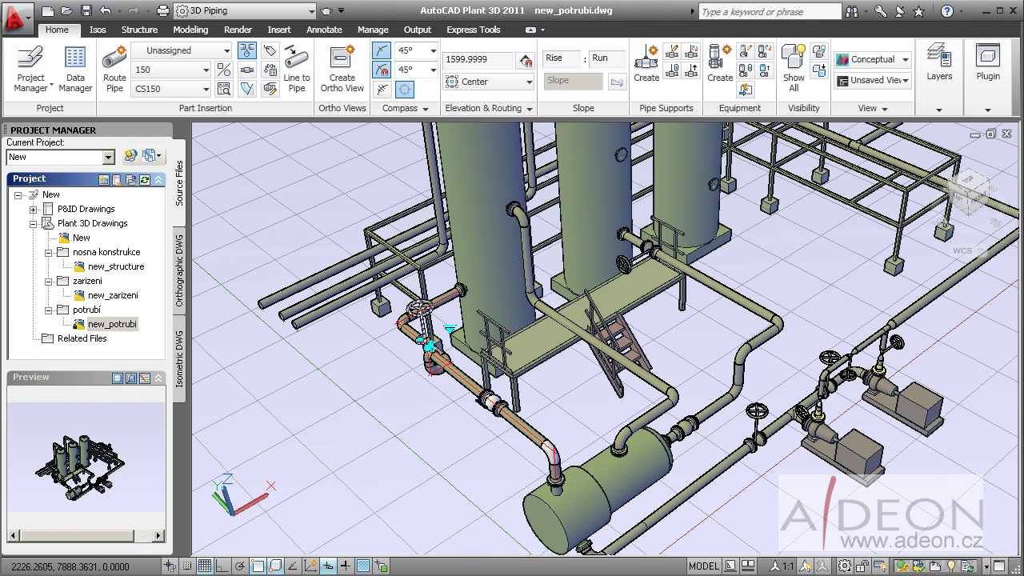
key("Escape")
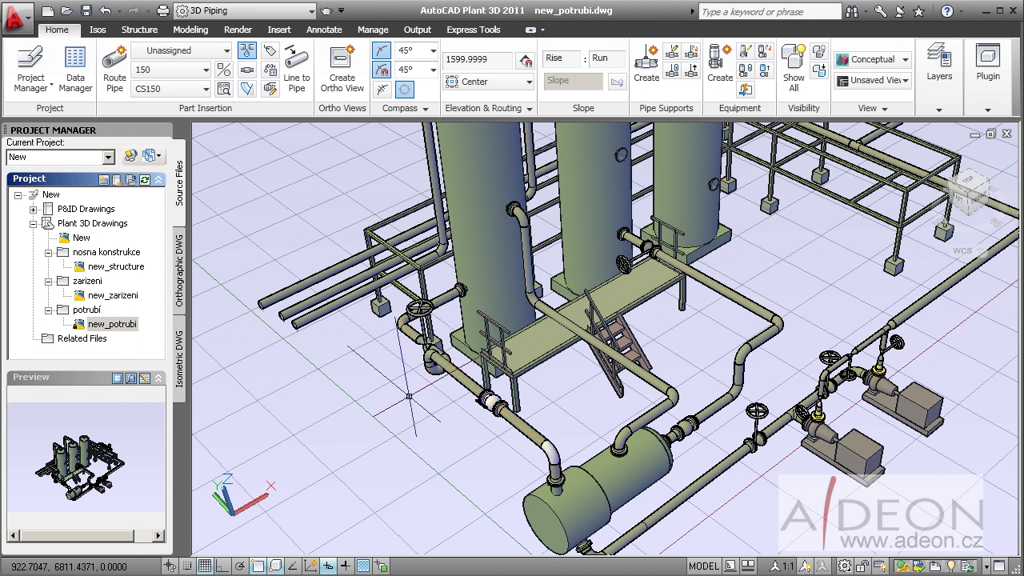